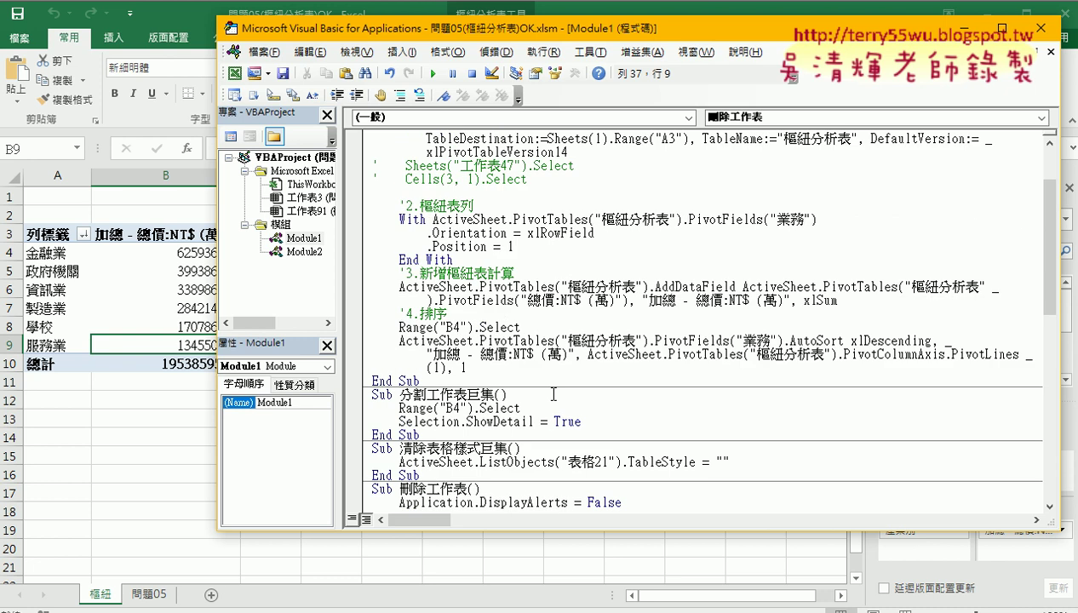
scroll(543, 444, up, 3)
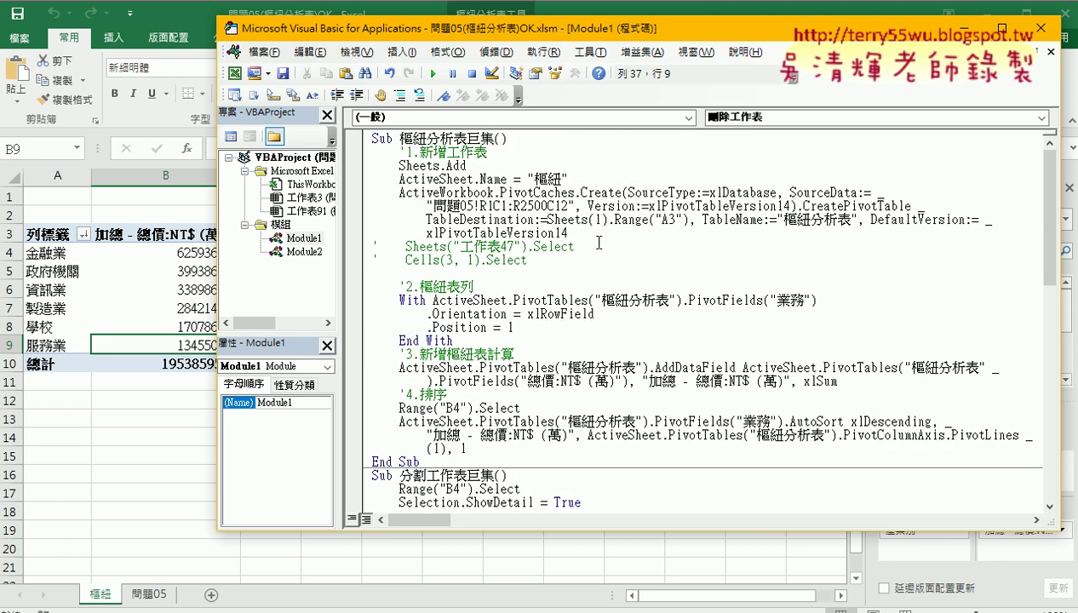
Highlight the pivot table's destination argument and the 業務 row field name in the macro code.
drag(547, 220, 689, 222)
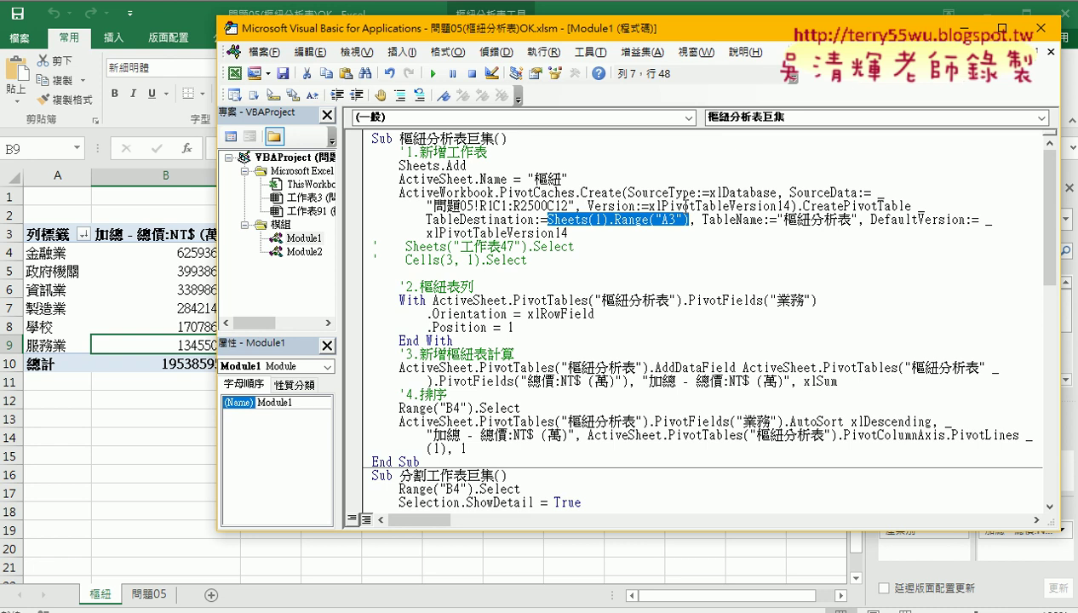
drag(770, 300, 808, 303)
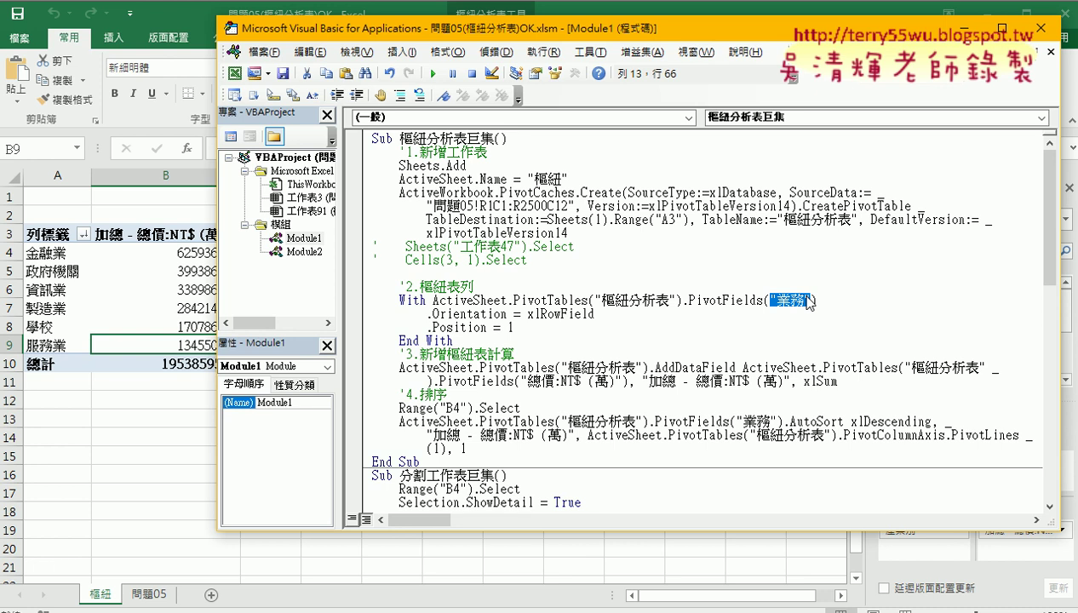
Delete the 樞紐 sheet and confirm the deletion.
right_click(106, 596)
click(159, 425)
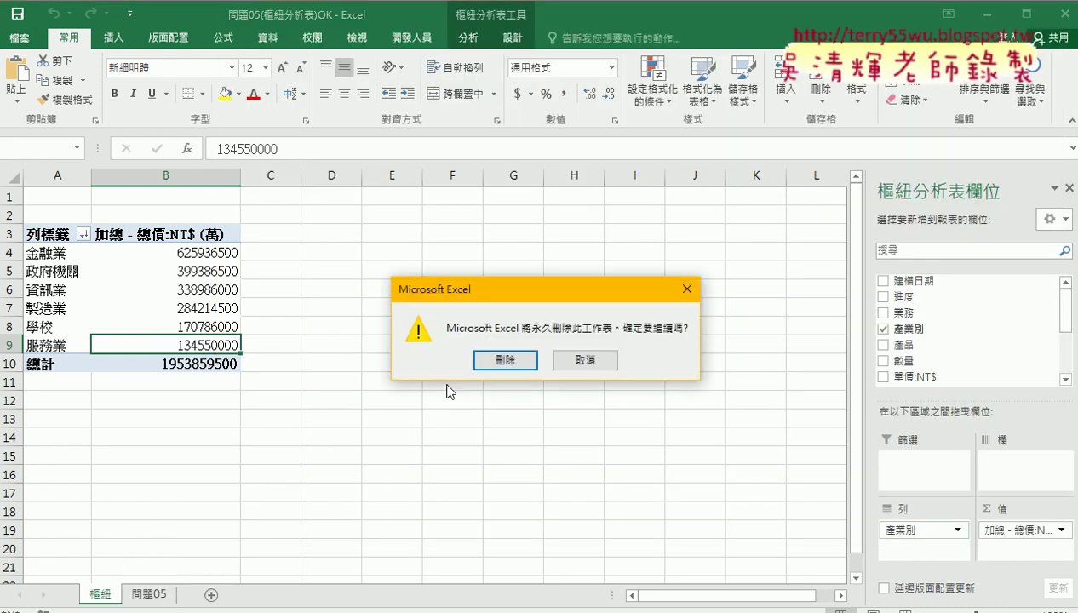
click(503, 363)
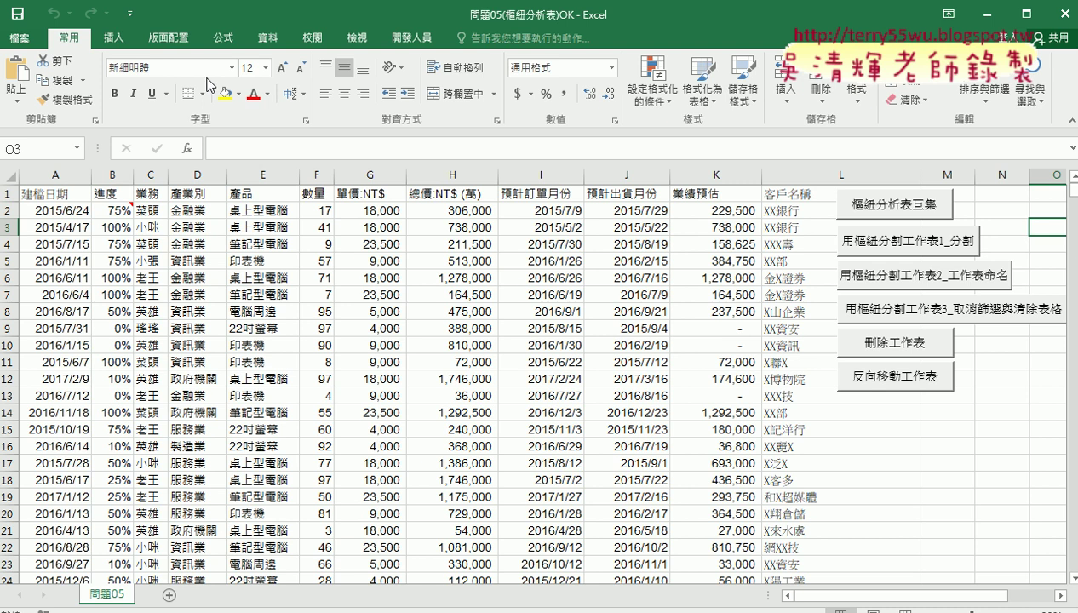
Insert a new pivot table on a new sheet from the data around cell C6.
click(113, 38)
click(30, 81)
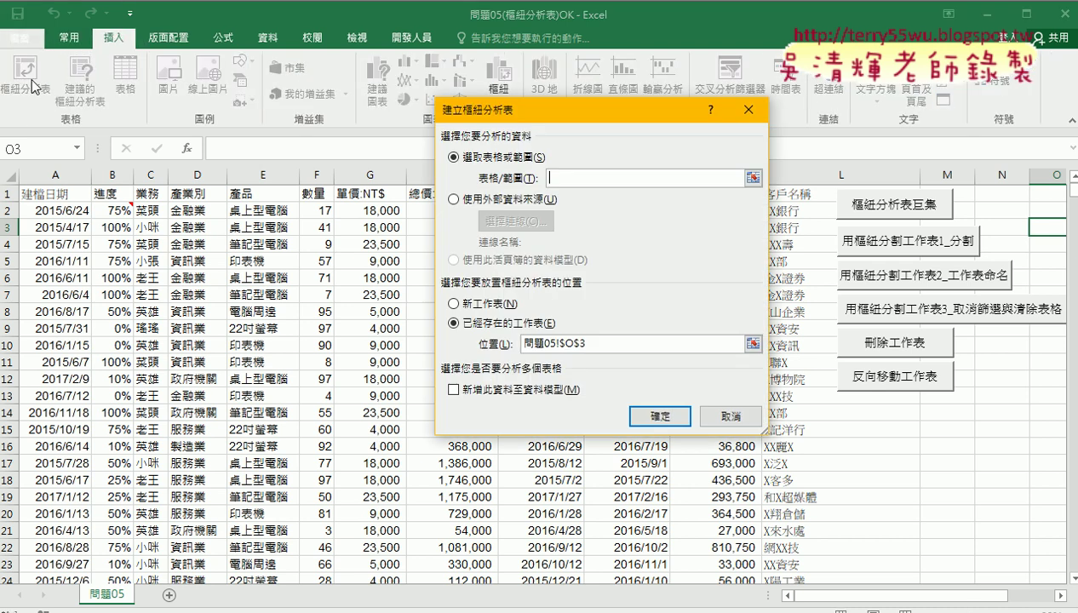
click(322, 298)
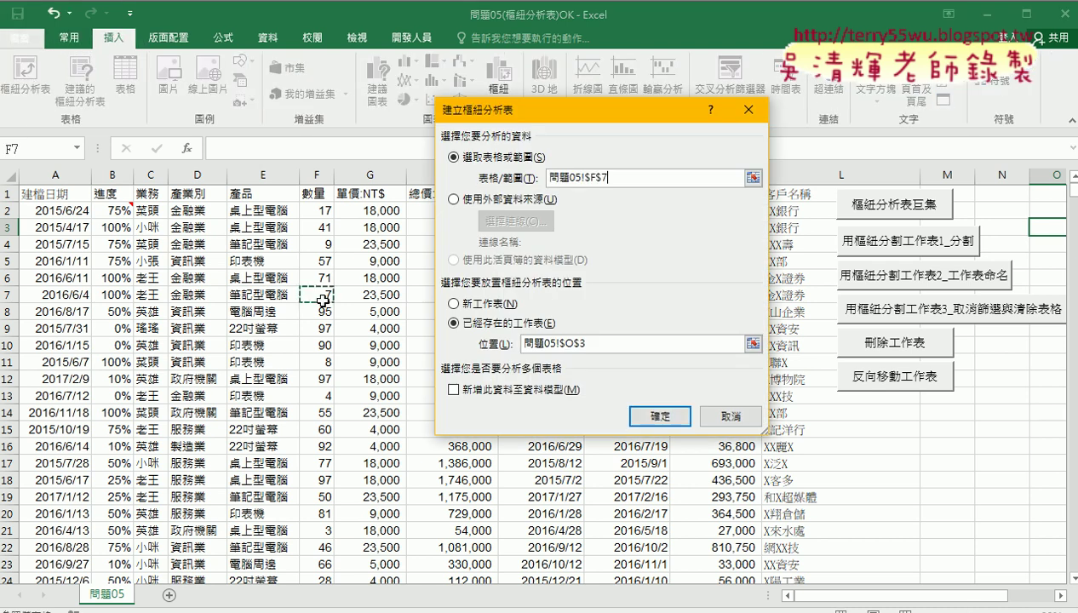
click(731, 417)
click(149, 278)
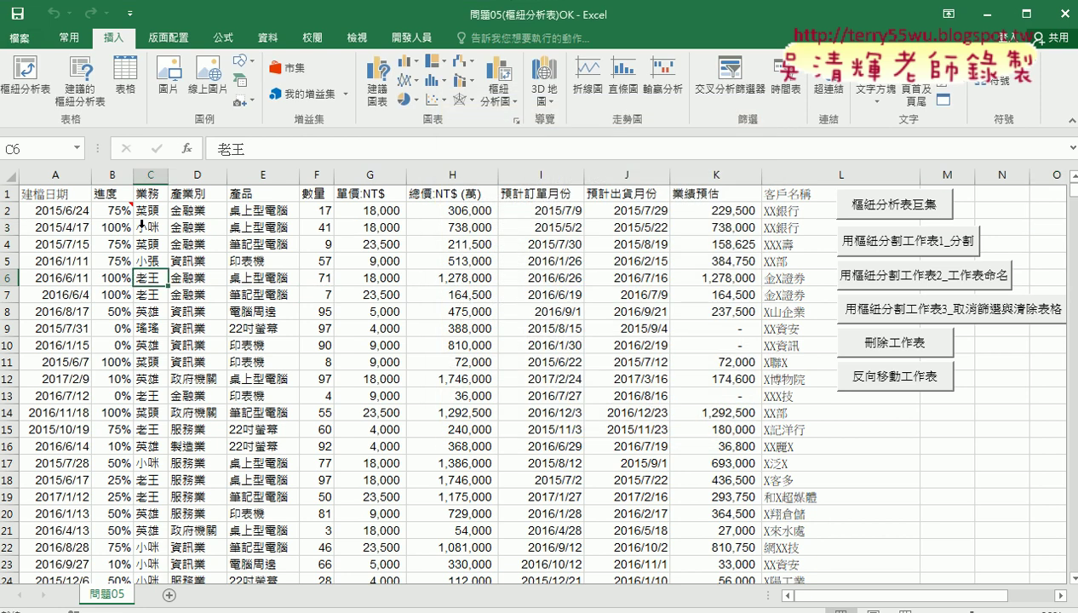
click(25, 79)
click(656, 411)
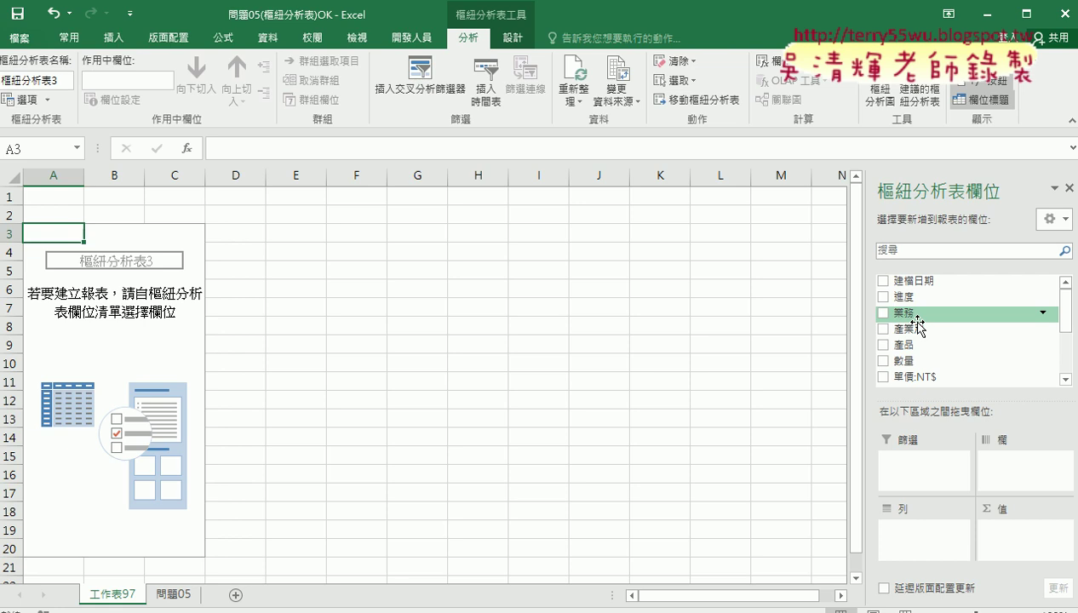
Put 產業別 in the pivot rows and the sum of 總價:NT$ (萬) in values.
drag(909, 329, 902, 528)
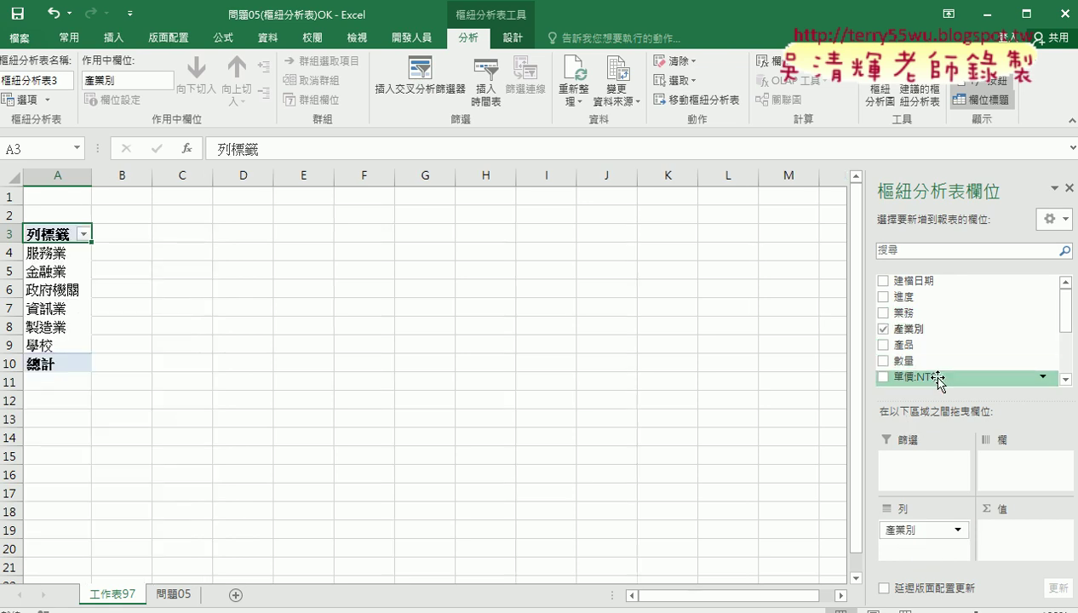
scroll(890, 375, down, 1)
scroll(1056, 340, down, 1)
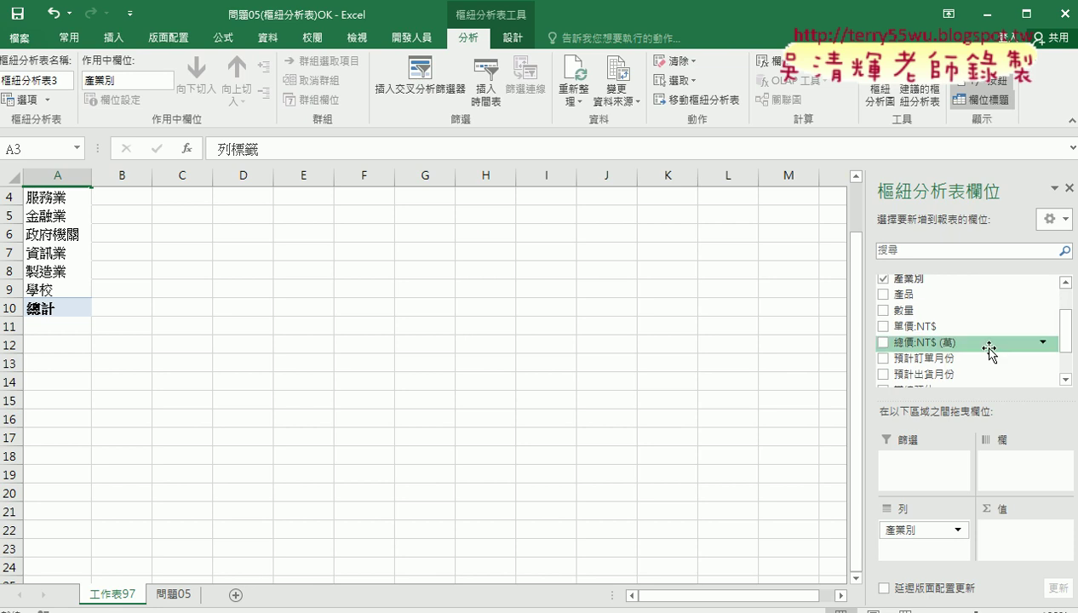
drag(979, 342, 1023, 534)
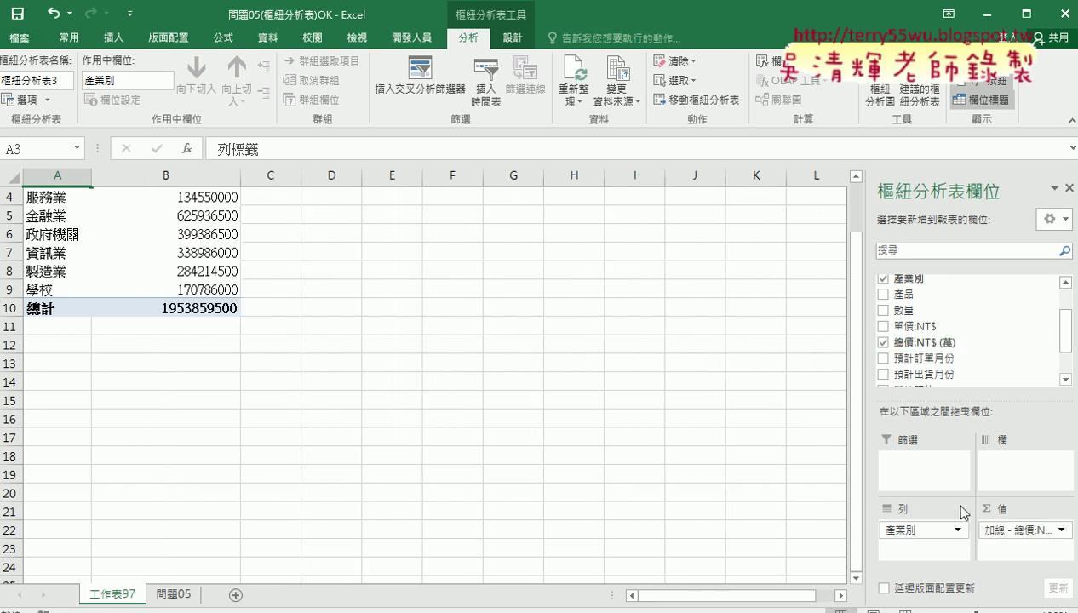
scroll(150, 266, up, 1)
Sort the industries by total, largest first, and go back to the VBA editor.
click(200, 252)
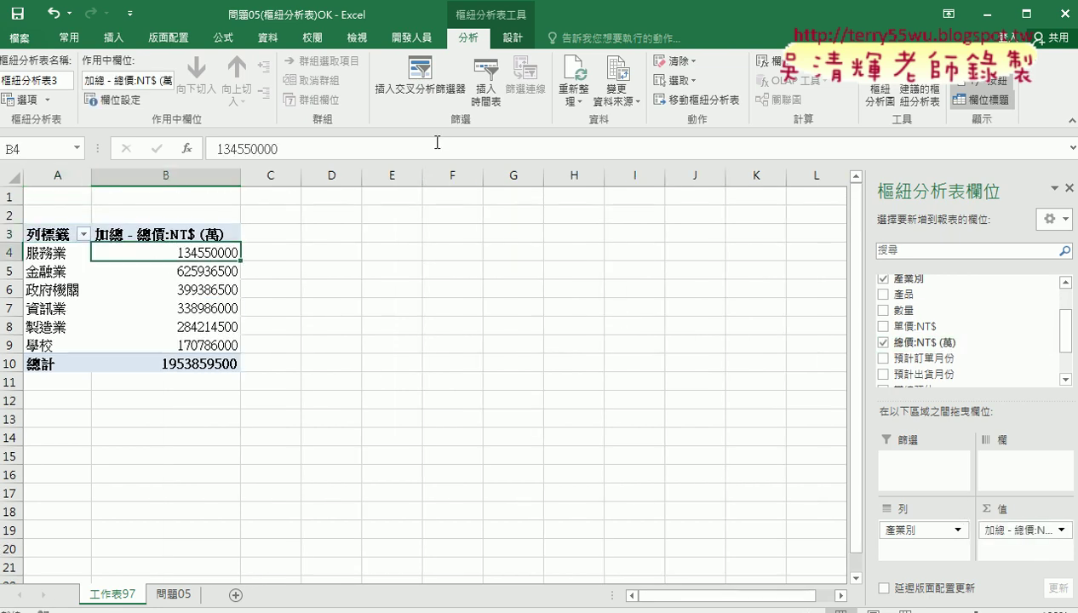
click(268, 38)
click(446, 94)
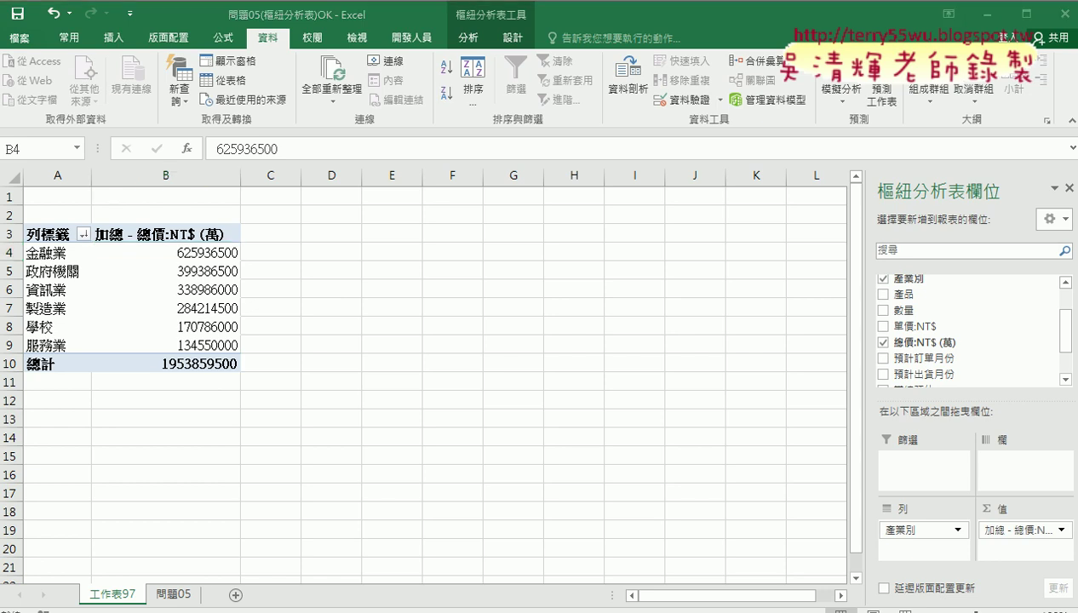
click(438, 544)
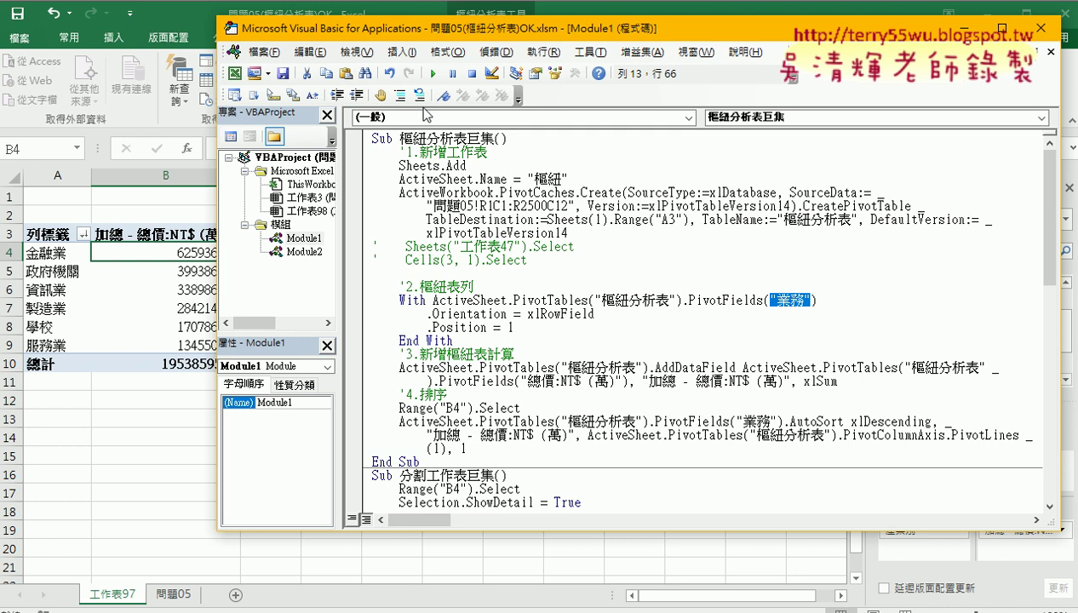
Move the VBA editor window left and widen it to show the full code.
drag(425, 34, 324, 30)
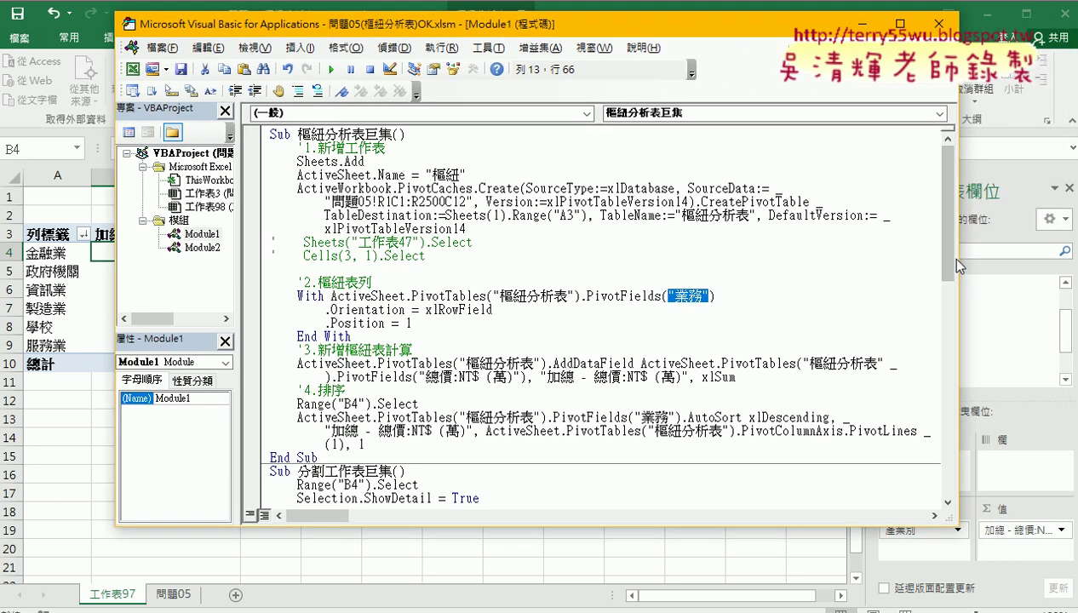
drag(962, 259, 1032, 259)
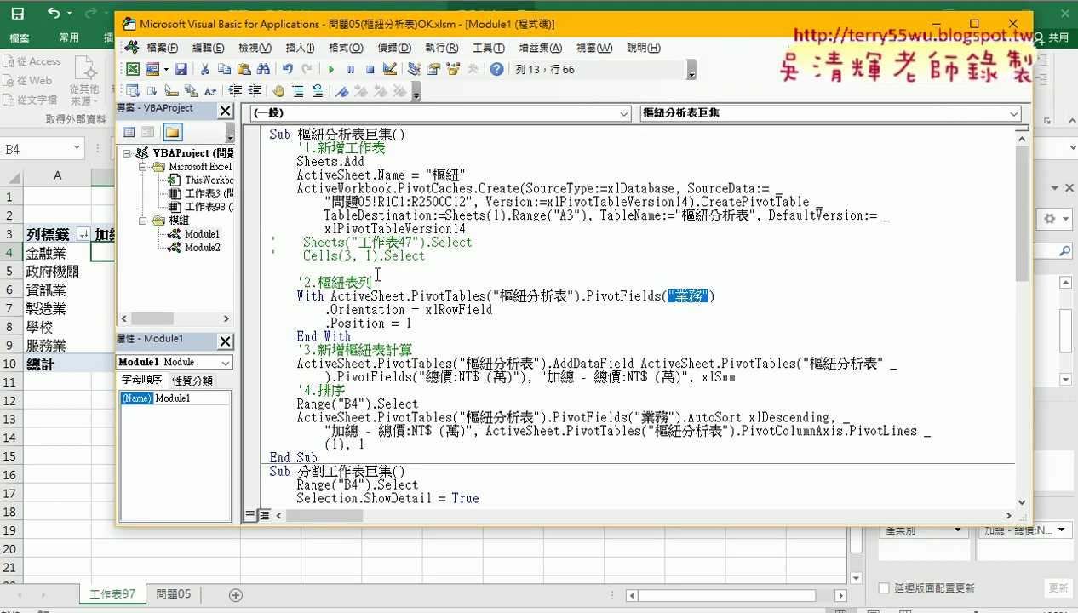
click(712, 296)
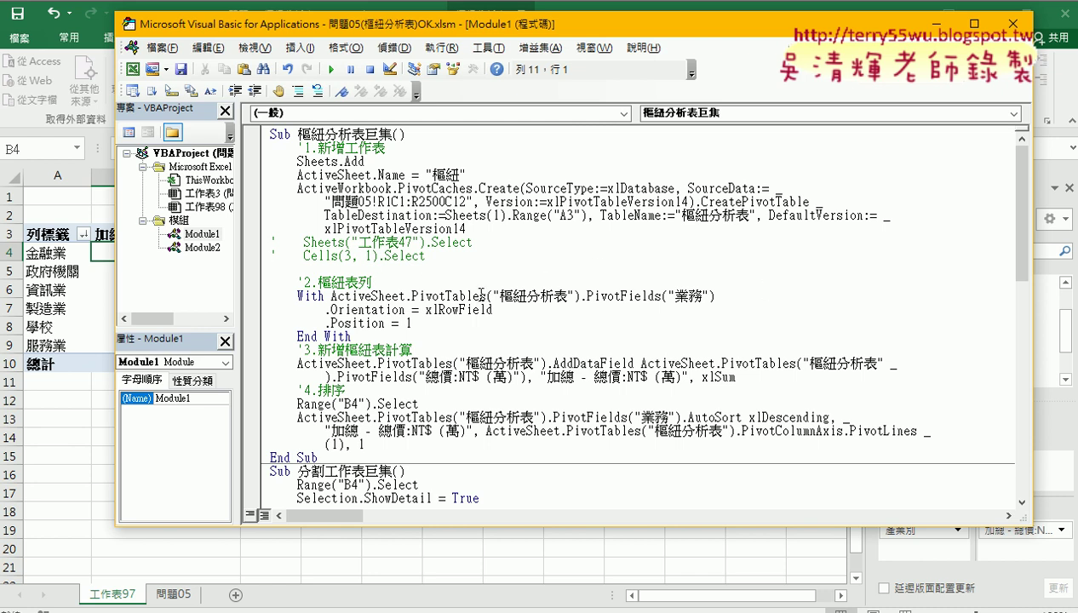
Highlight ActiveSheet and PivotTables on the With line.
click(413, 295)
drag(414, 295, 486, 296)
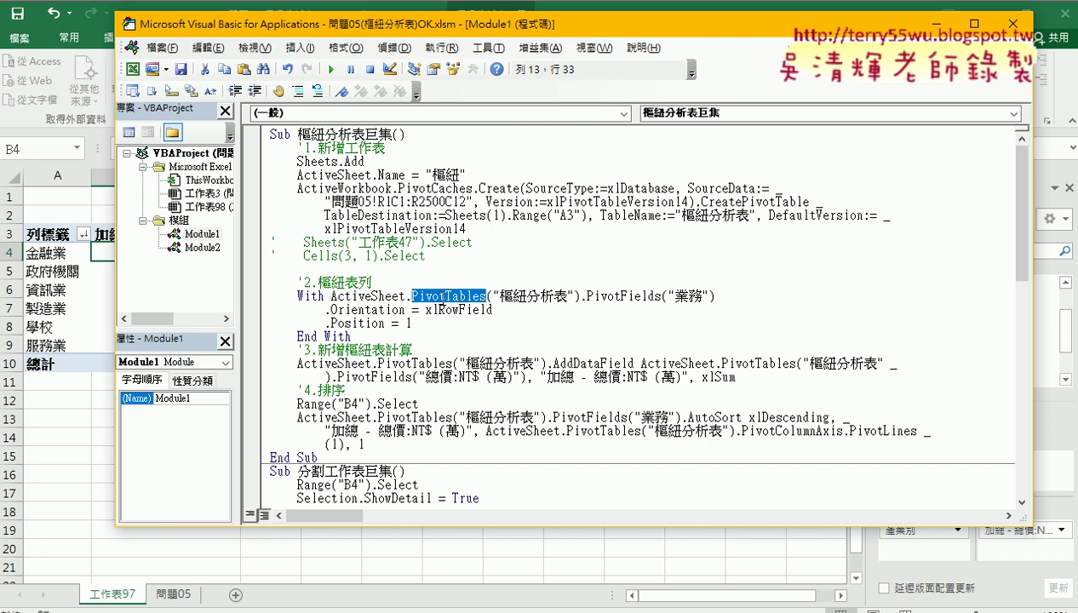
drag(331, 295, 486, 295)
drag(332, 295, 409, 296)
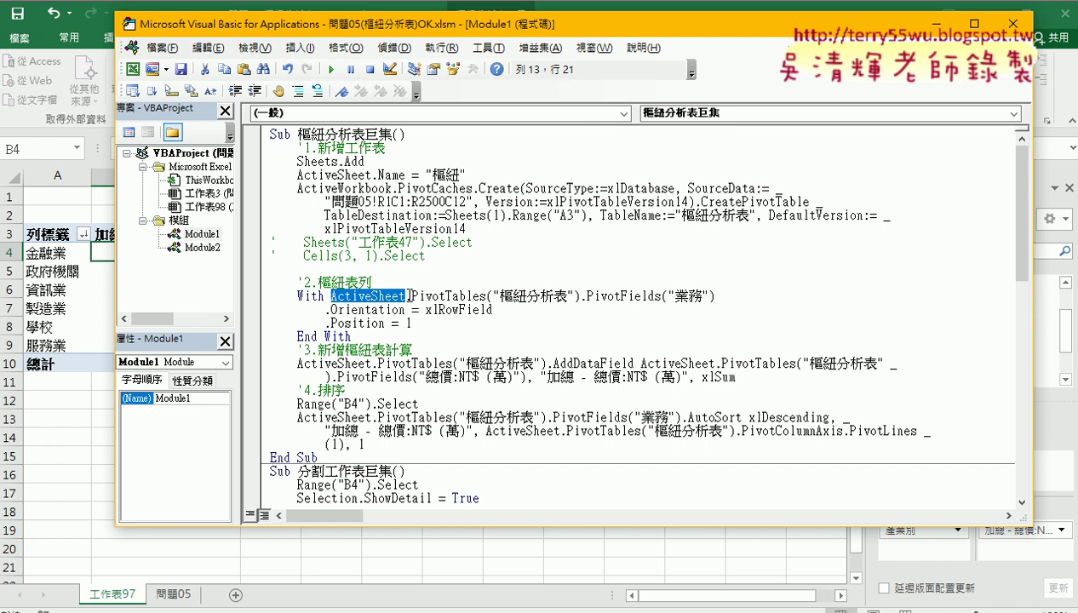
drag(412, 296, 486, 298)
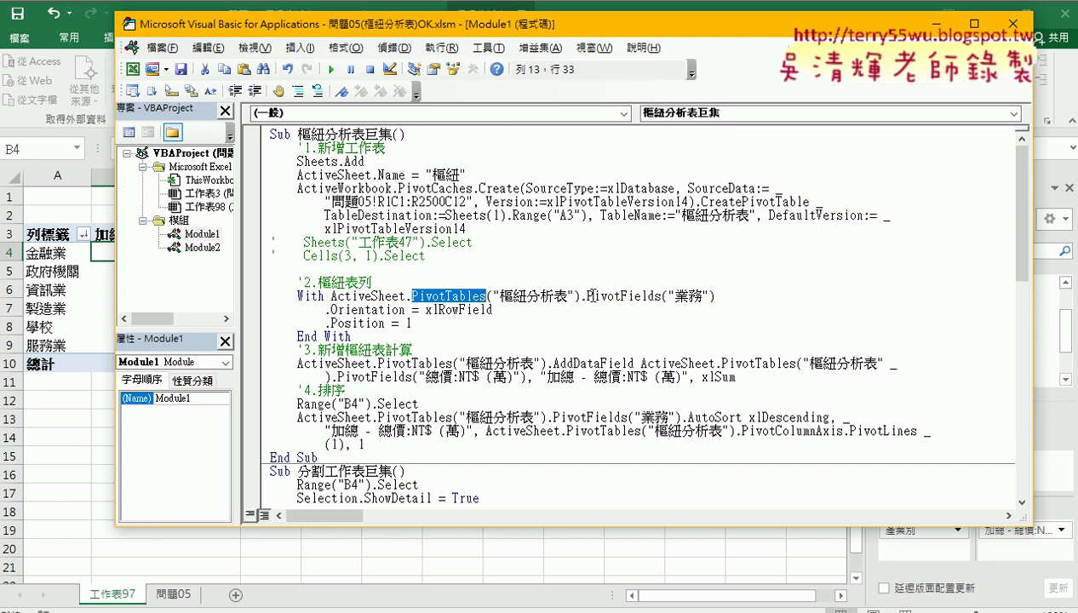
drag(579, 296, 412, 300)
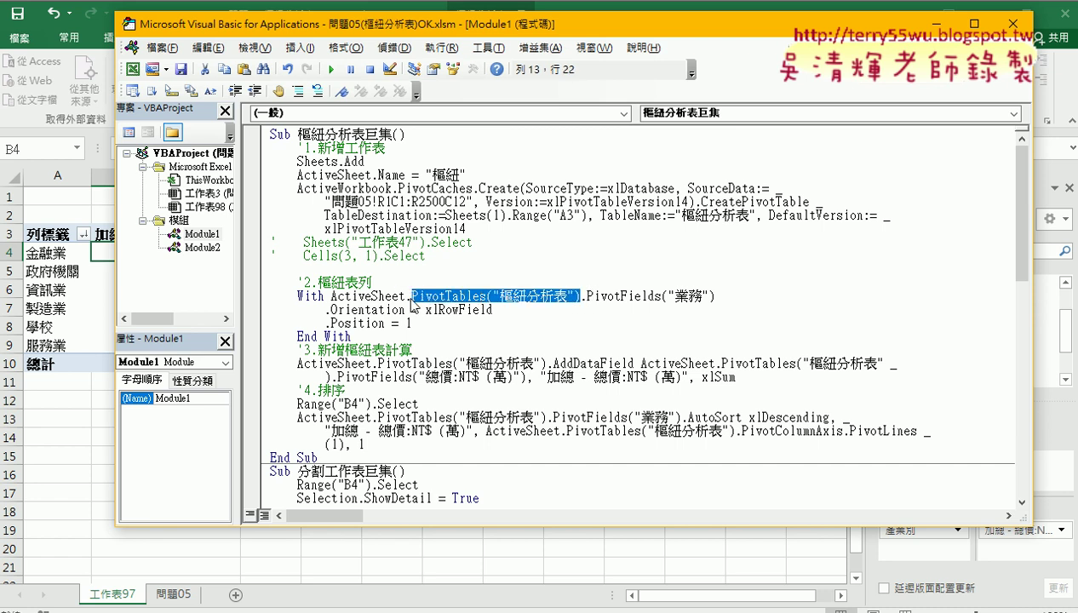
click(507, 296)
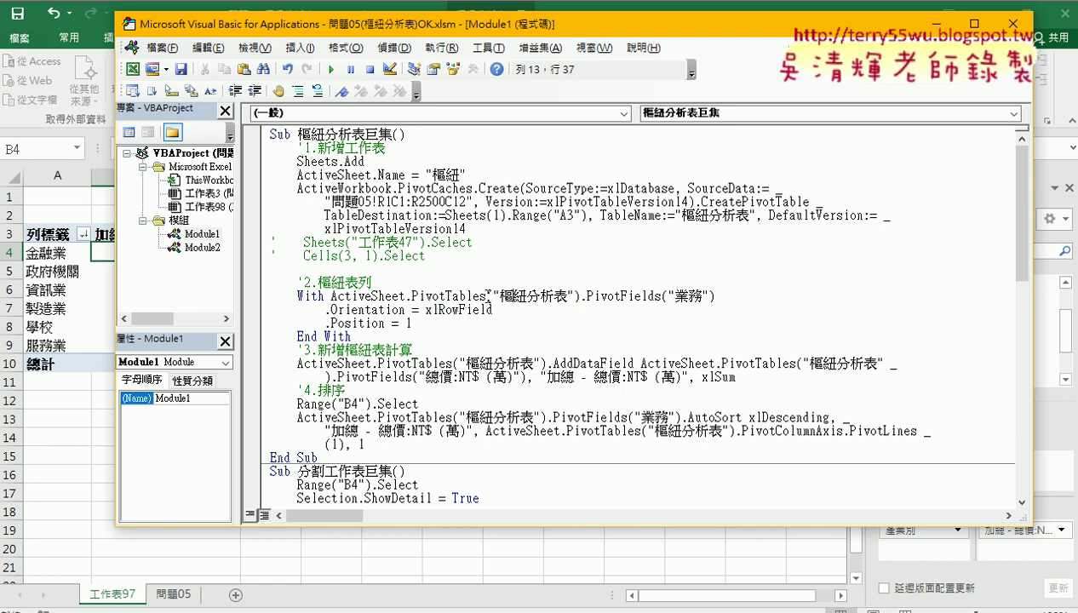
drag(492, 297, 573, 296)
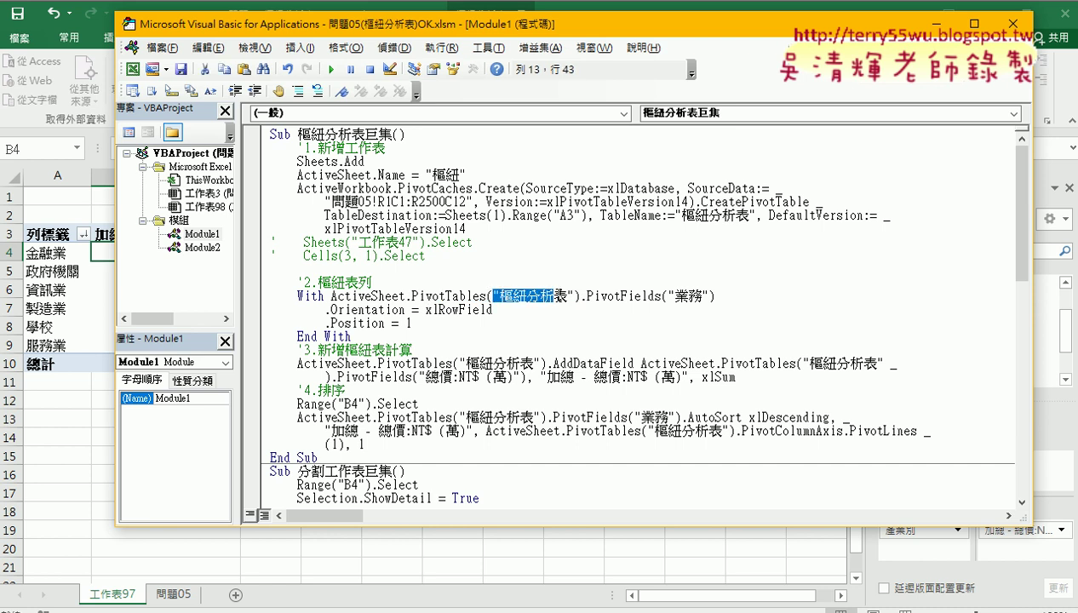
text(1)
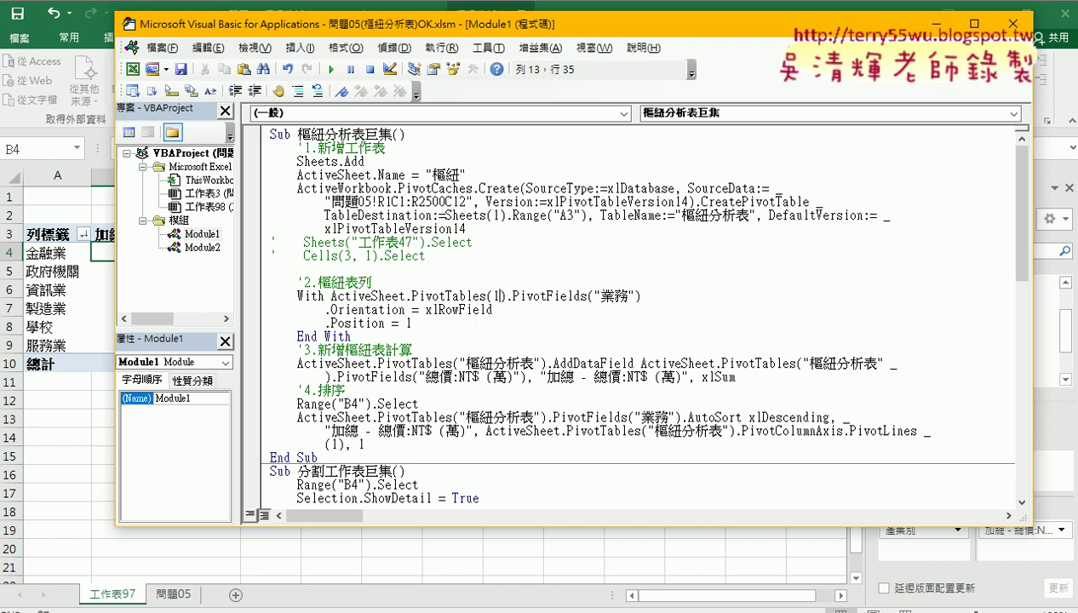
key(ctrl+z)
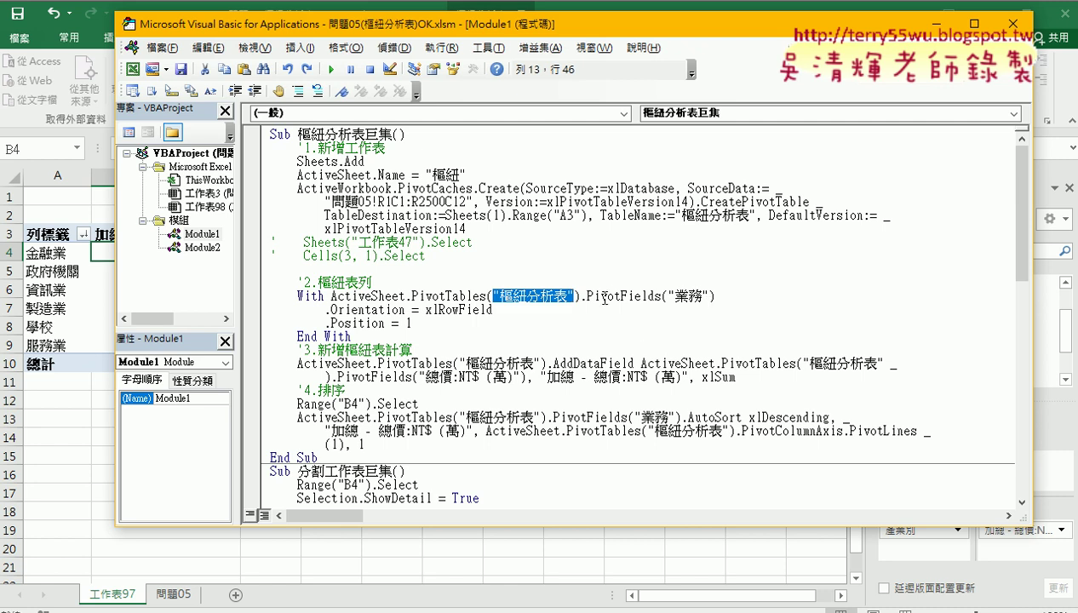
drag(586, 296, 658, 297)
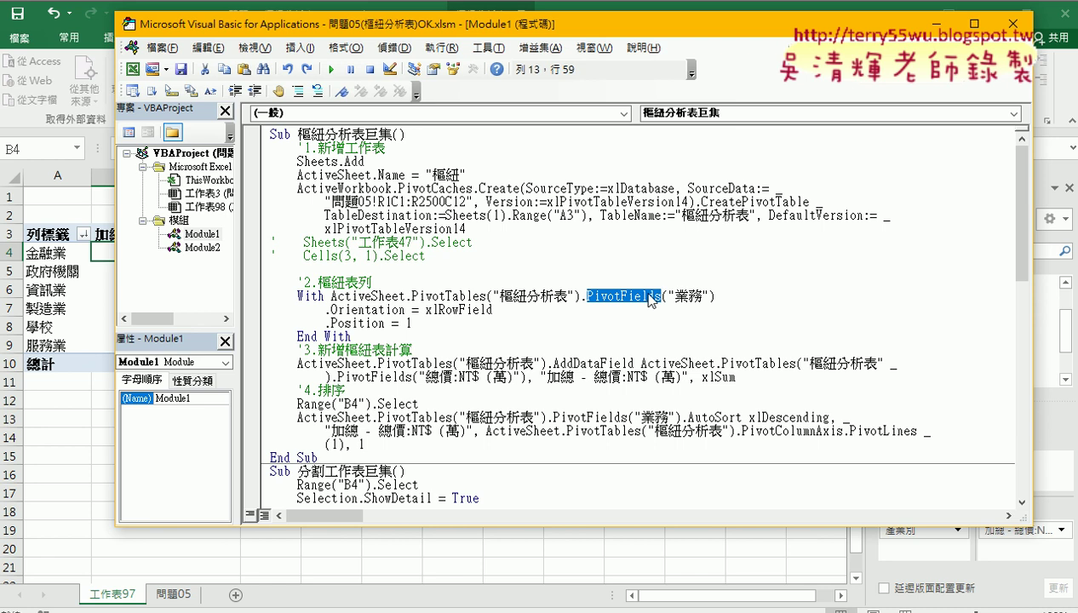
drag(709, 296, 667, 296)
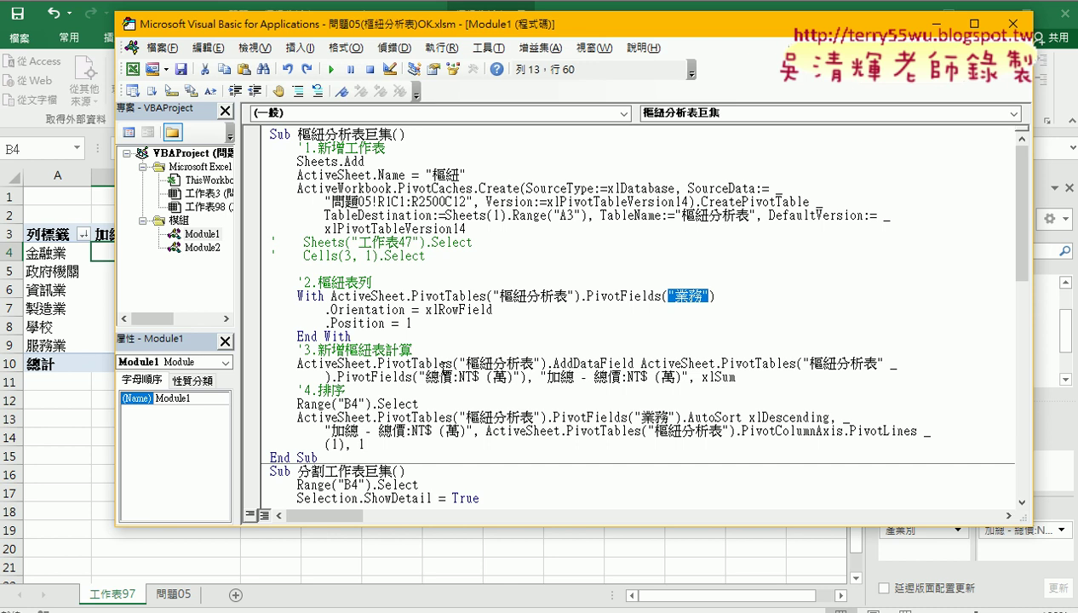
drag(317, 458, 257, 137)
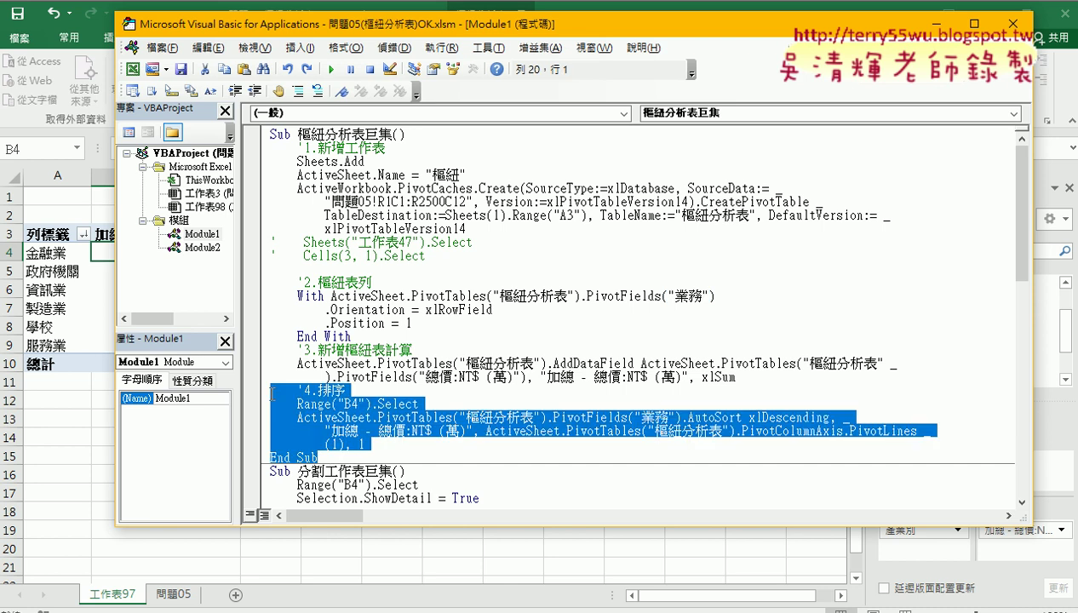
Paste a copy of the pivot macro at the top and rename it Sub 樞紐.
click(260, 134)
click(270, 134)
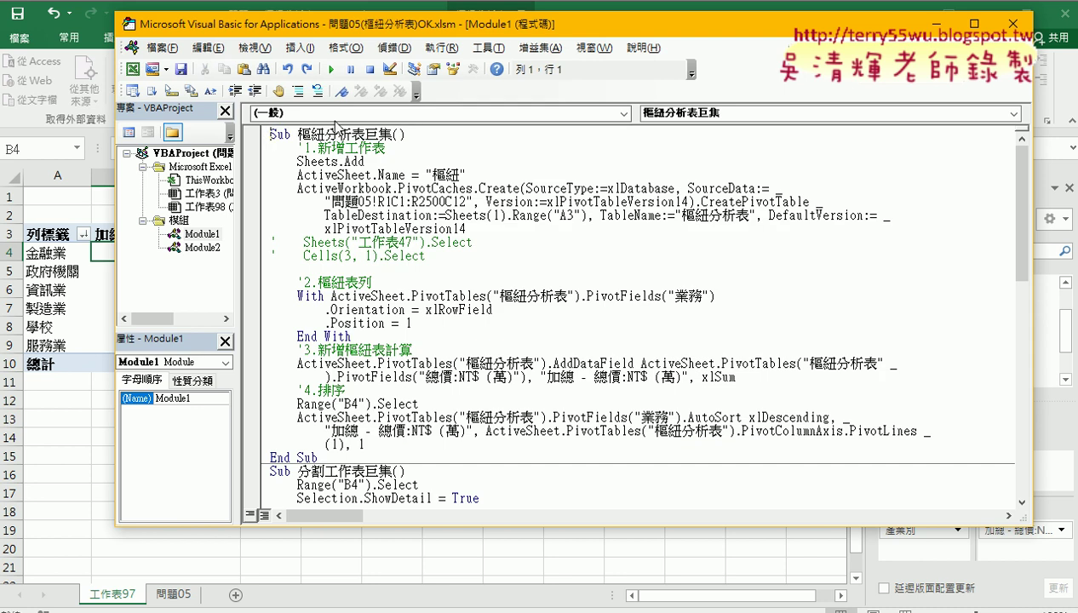
key(Return)
text(Sub 樞紐分析表巨集()     '1.新增工作表     Sheets.Add     ActiveSheet.Name = "樞紐"     ActiveWorkbook.PivotCaches.Create(SourceType:=xlDatabase, SourceData:= _         "問題05!R1C1:R2500C12", Version:=xlPivotTableVersion14).CreatePivotTable _         TableDestination:=Sheets(1).Range("A3"), TableName:="樞紐分析表", DefaultVersion:= _         xlPivotTableVersion14 '    Sheets("工作表47").Select '    Cells(3, 1).Select      '2.樞紐表列     With ActiveSheet.PivotTables("樞紐分析表").PivotFields("業務")         .Orientation = xlRowField         .Position = 1     End With     '3.新增樞紐表計算     ActiveSheet.PivotTables("樞紐分析表").AddDataField ActiveSheet.PivotTables("樞紐分析表" _         ).PivotFields("總價:NT$ (萬)"), "加總 - 總價:NT$ (萬)", xlSum     '4.排序     Range("B4").Select     ActiveSheet.PivotTables("樞紐分析表").PivotFields("業務").AutoSort xlDescending, _         "加總 - 總價:NT$ (萬)", ActiveSheet.PivotTables("樞紐分析表").PivotColumnAxis.PivotLines _         (1), 1 End Sub)
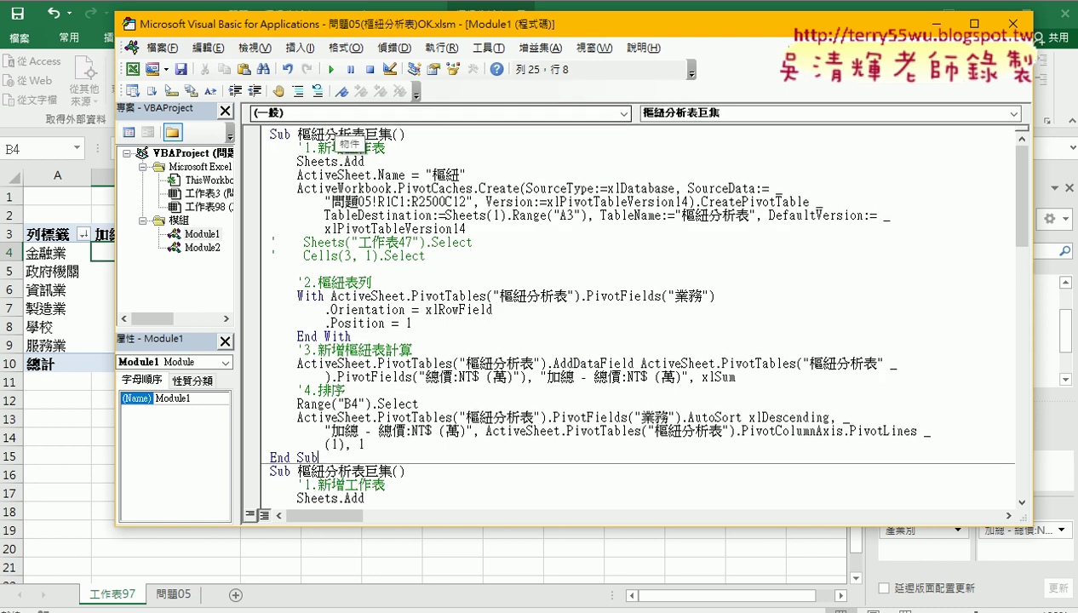
click(351, 133)
drag(324, 133, 390, 134)
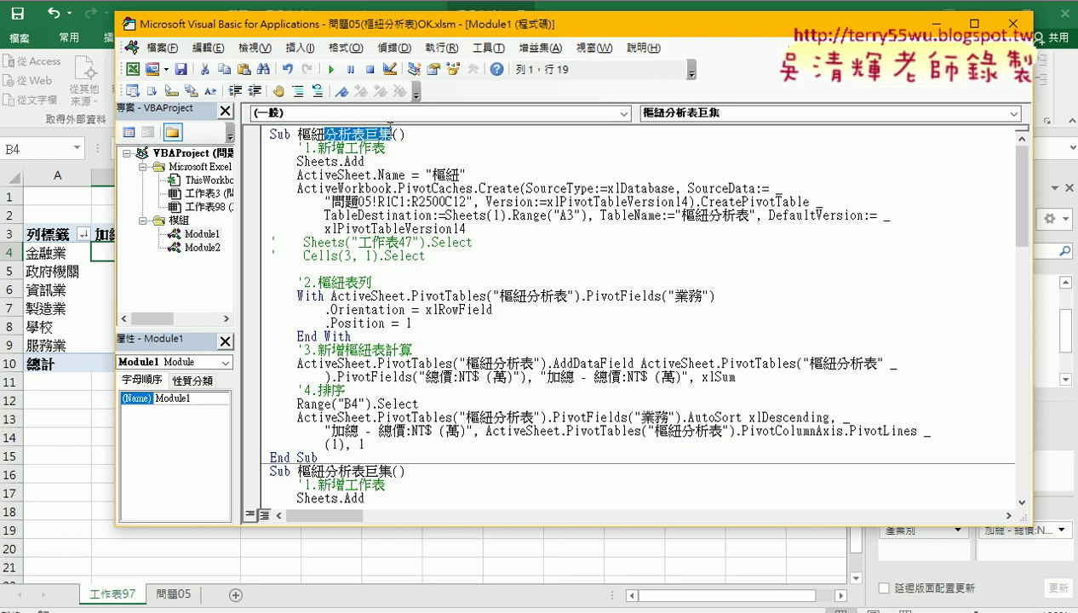
key(Delete)
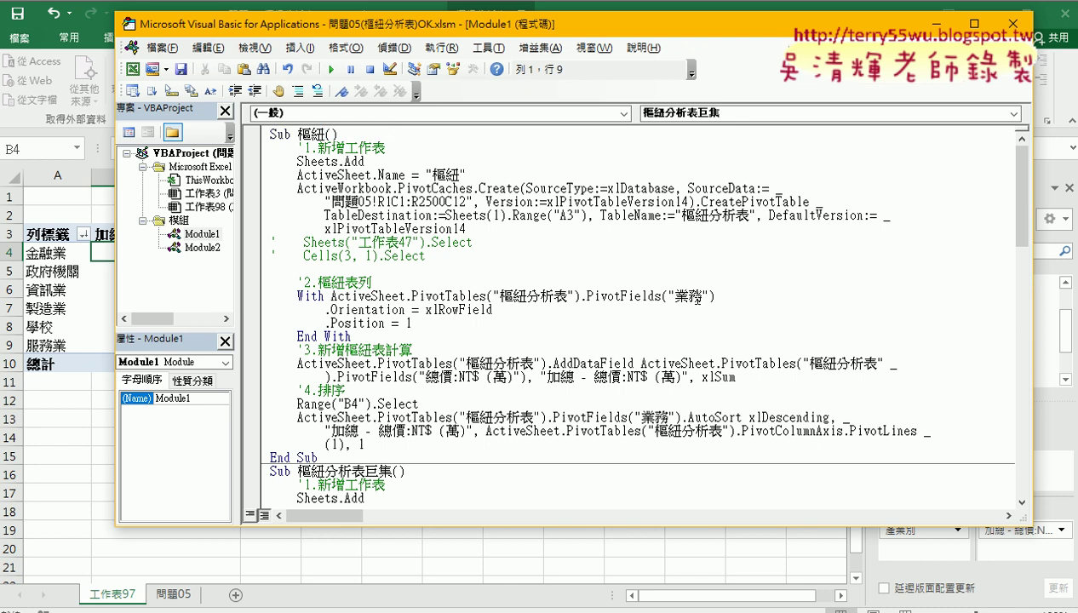
Highlight the "業務" field references in the row and sort statements.
drag(707, 295, 667, 295)
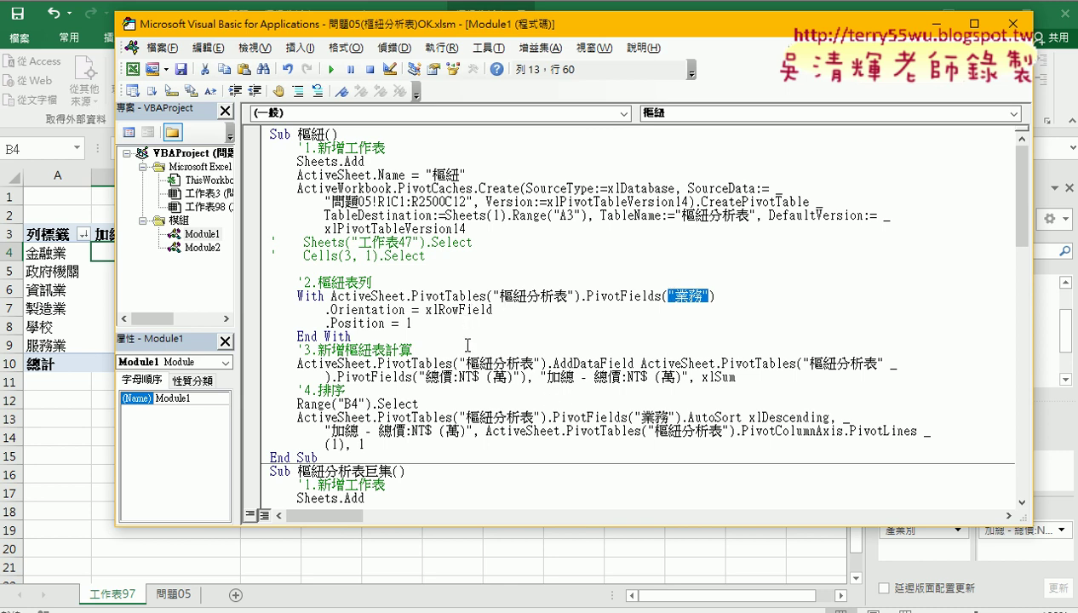
click(678, 417)
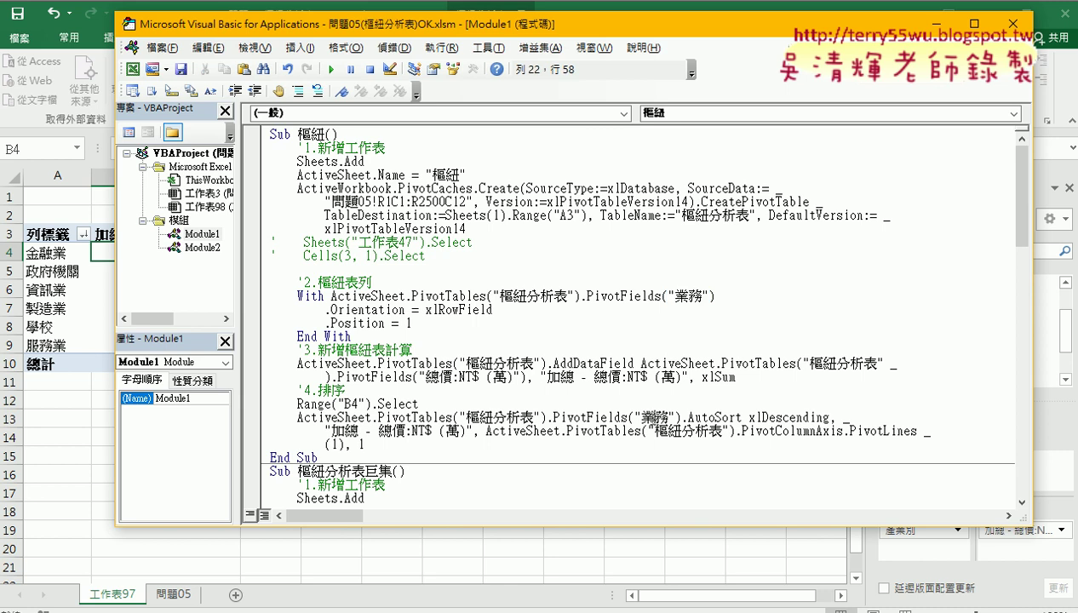
key(shift+F3)
Give Sub 樞紐 the parameter 欄位名稱 As String.
click(331, 134)
text(欄)
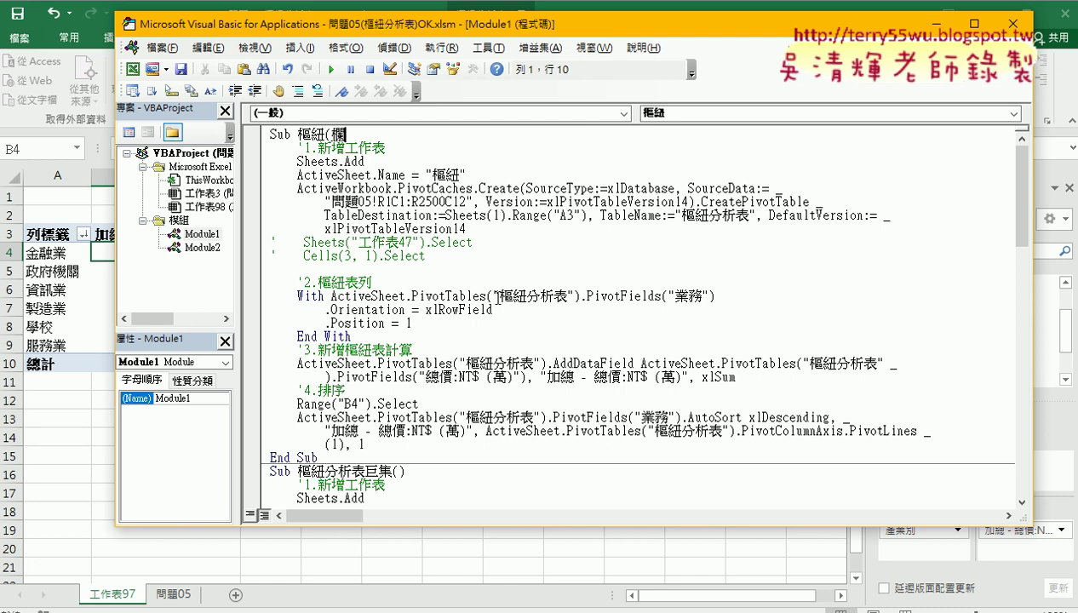
text(位名稱)
text( as)
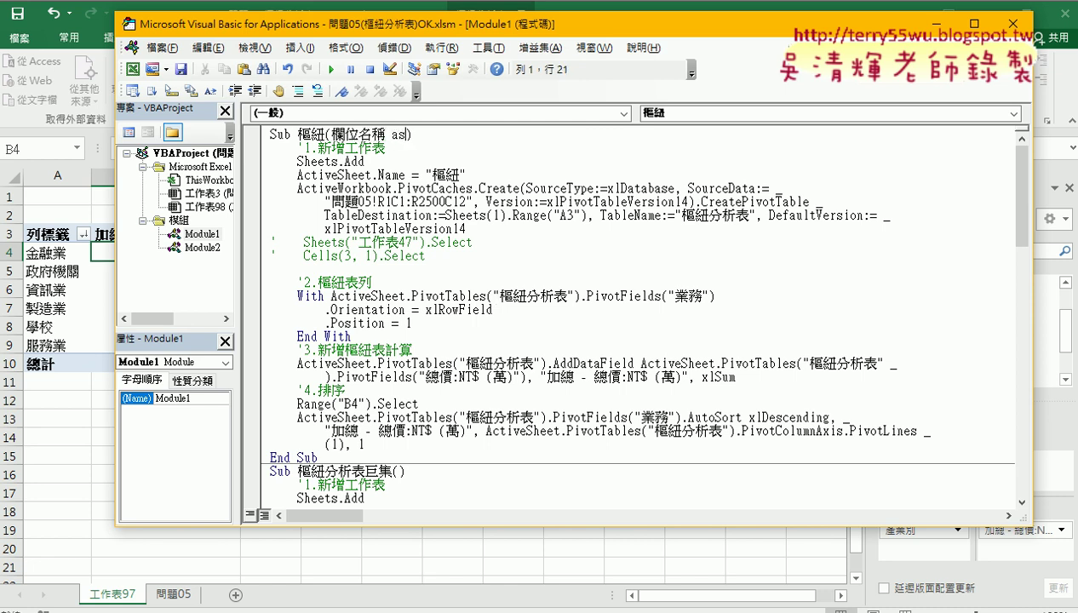
text( str)
key(Tab)
key(Down)
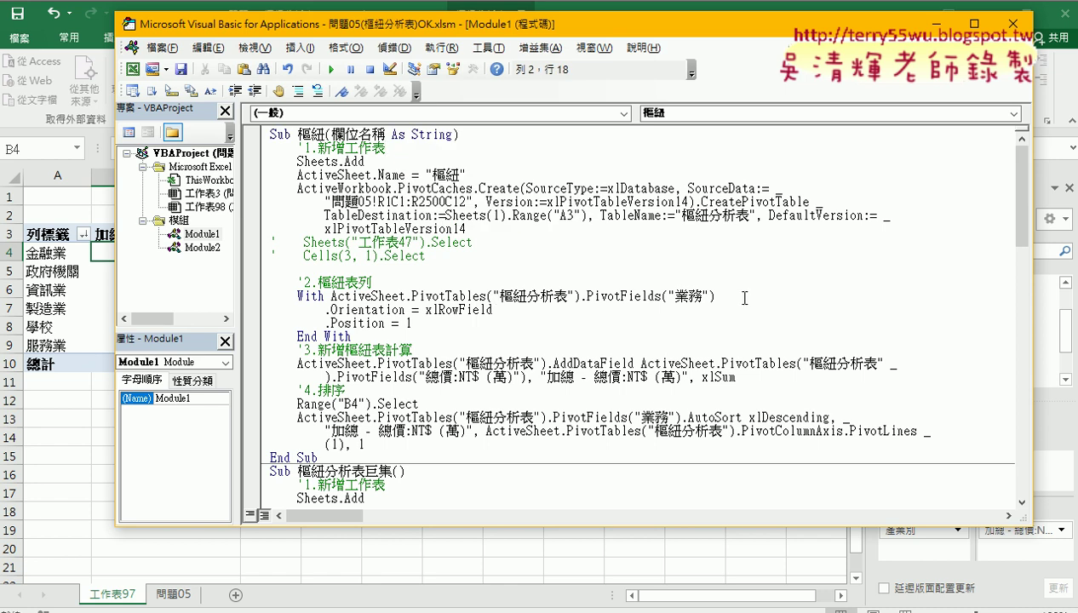
drag(712, 295, 665, 296)
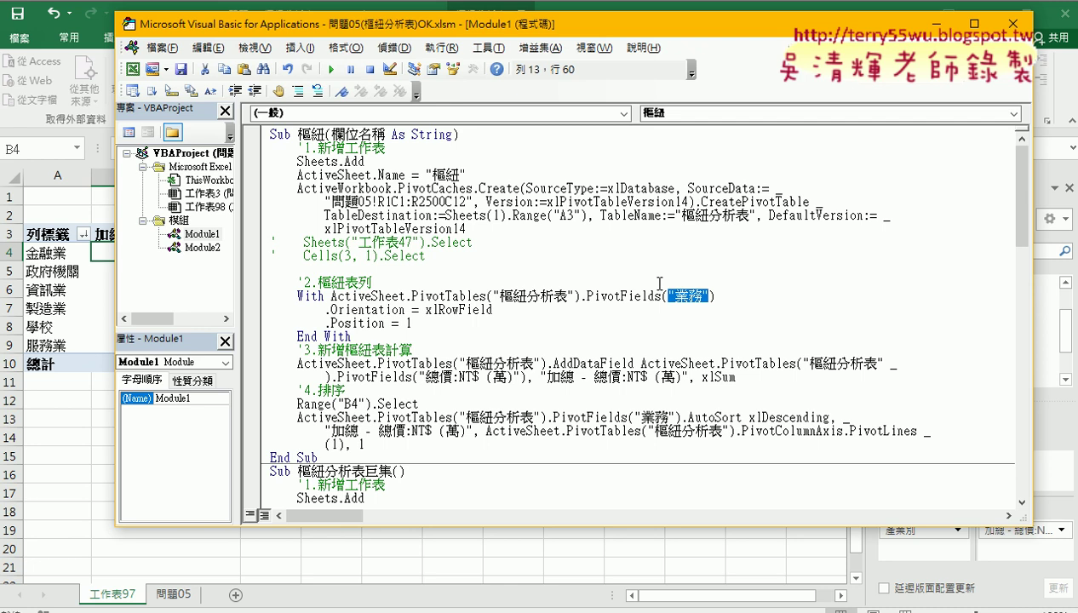
scroll(639, 291, down, 2)
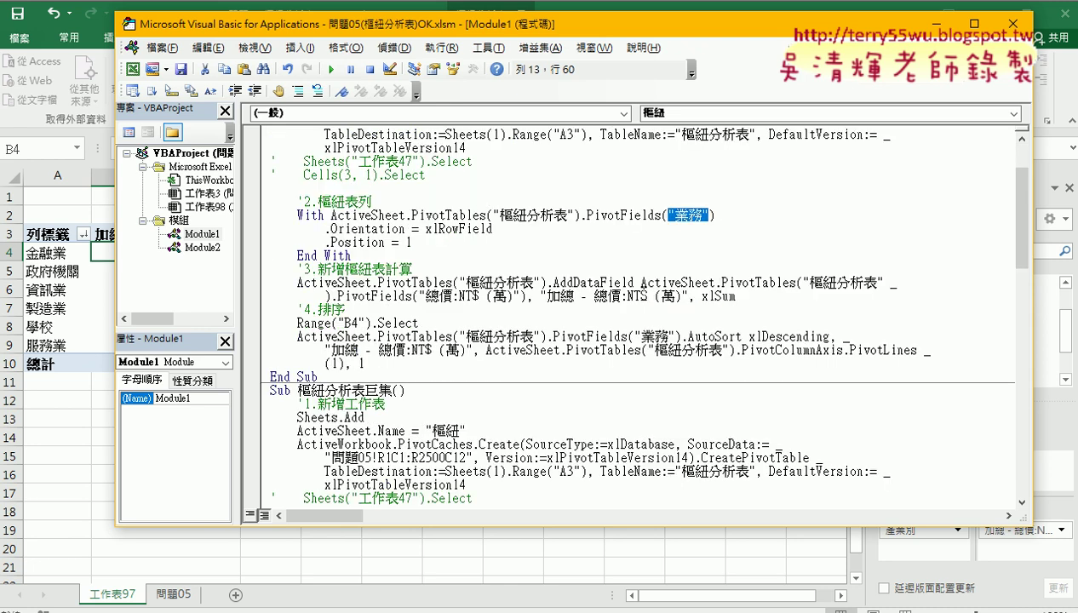
Add a new Sub 樞紐分析表業務 below the End Sub of 樞紐.
scroll(637, 290, up, 1)
scroll(611, 290, up, 1)
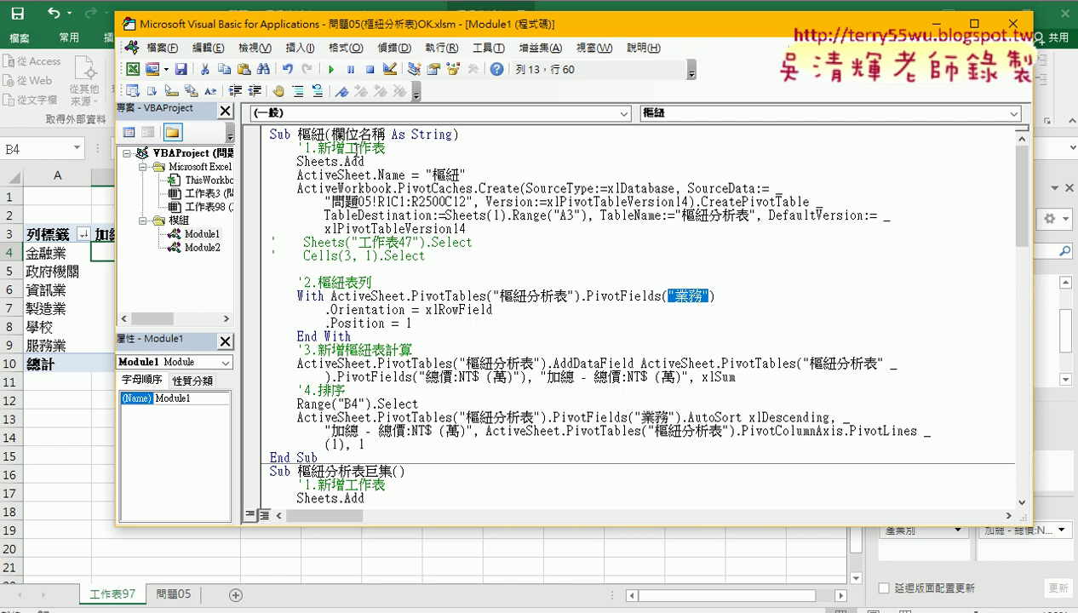
click(333, 456)
key(Return)
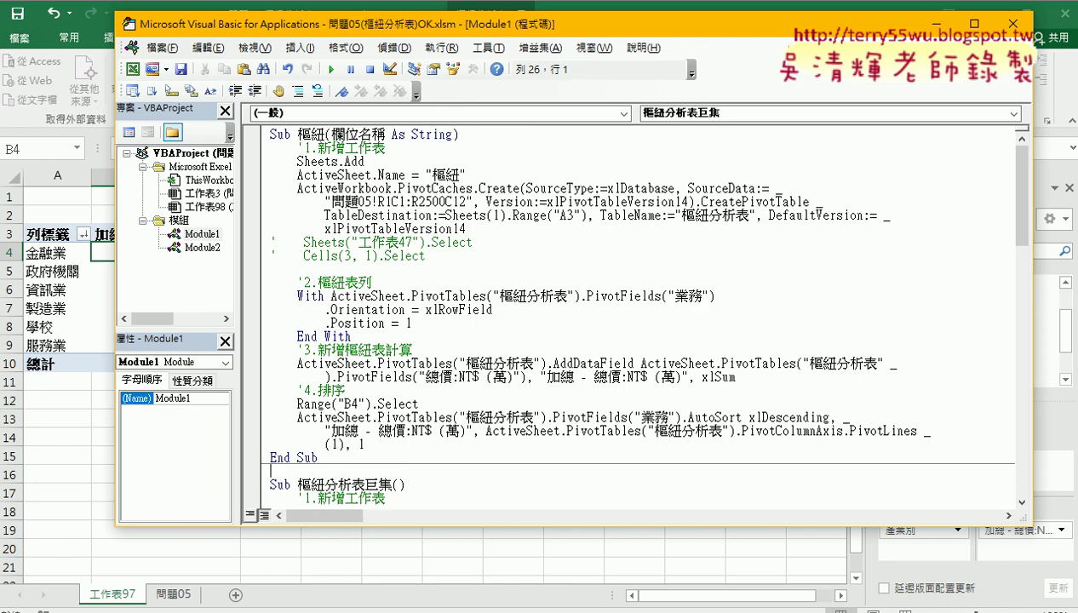
mouse_move(270, 485)
mouse_down()
mouse_move(349, 484)
mouse_move(270, 471)
mouse_up()
text(表)
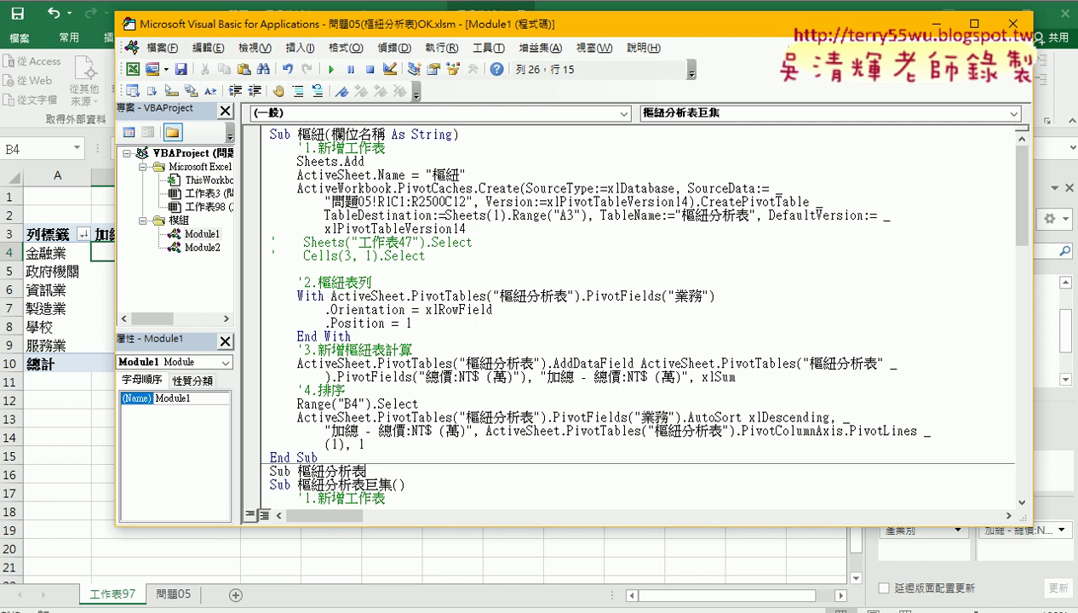
text(業務)
key(Return)
key(Return)
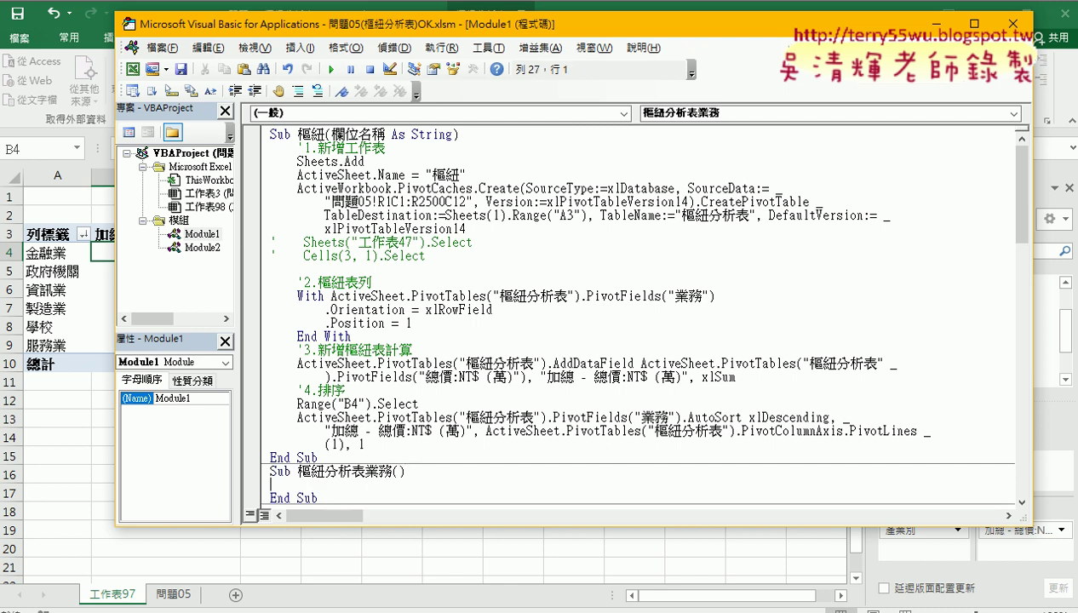
Type "業務" between the new procedure's parentheses.
key(Right)
key(Right)
key(Right)
key(shift+Left)
key(shift+Left)
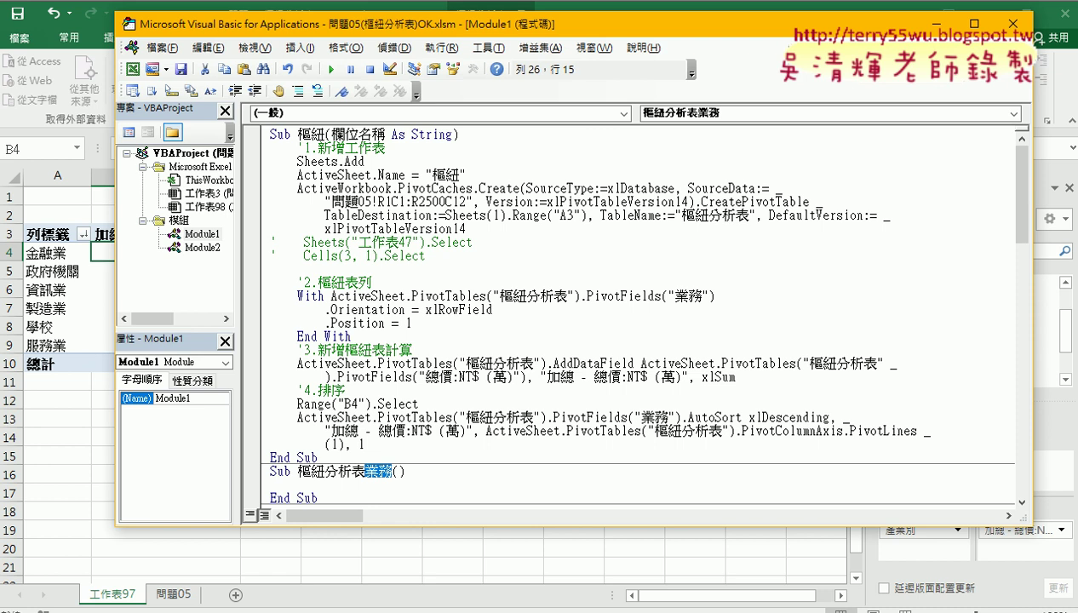
key(Right)
key(Right)
text(業務)
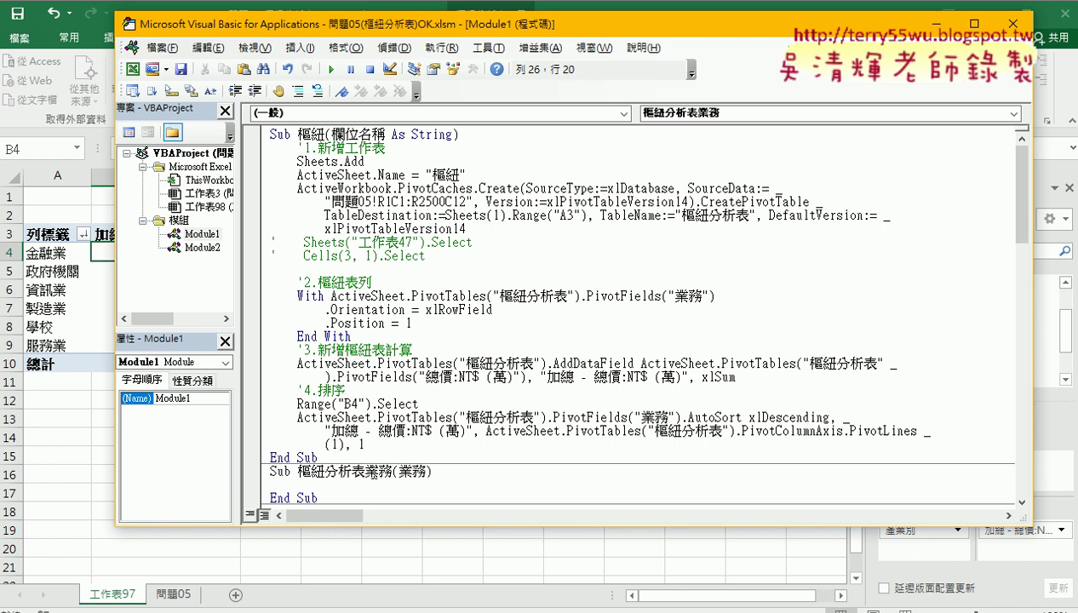
text(")
key(Right)
key(Right)
key(Right)
key(Right)
Dismiss the identifier compile error and undo until the header reads Sub 樞紐分析表(業務).
click(373, 478)
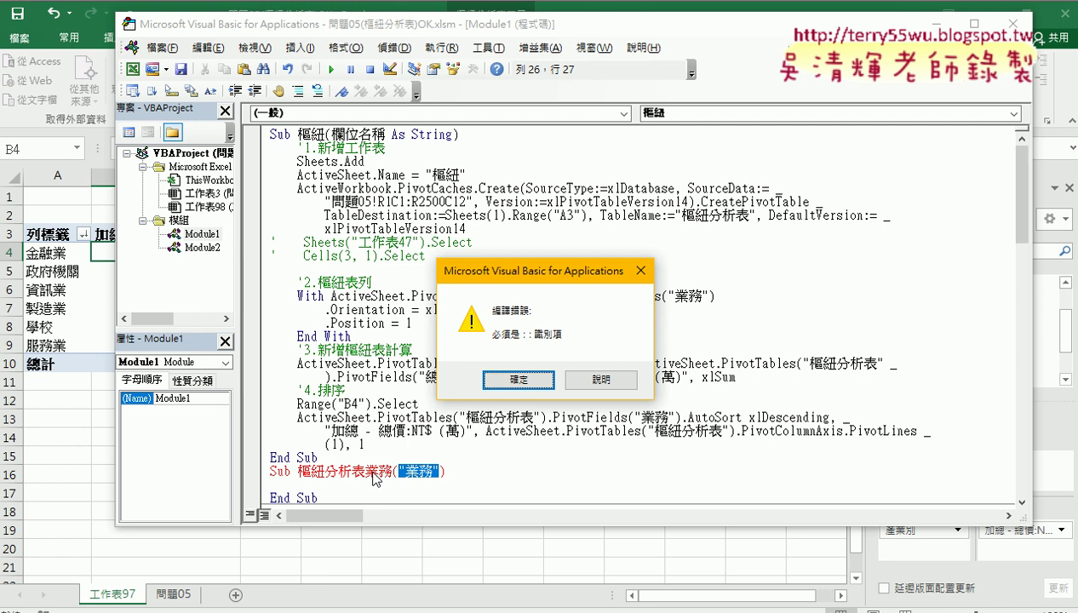
key(Return)
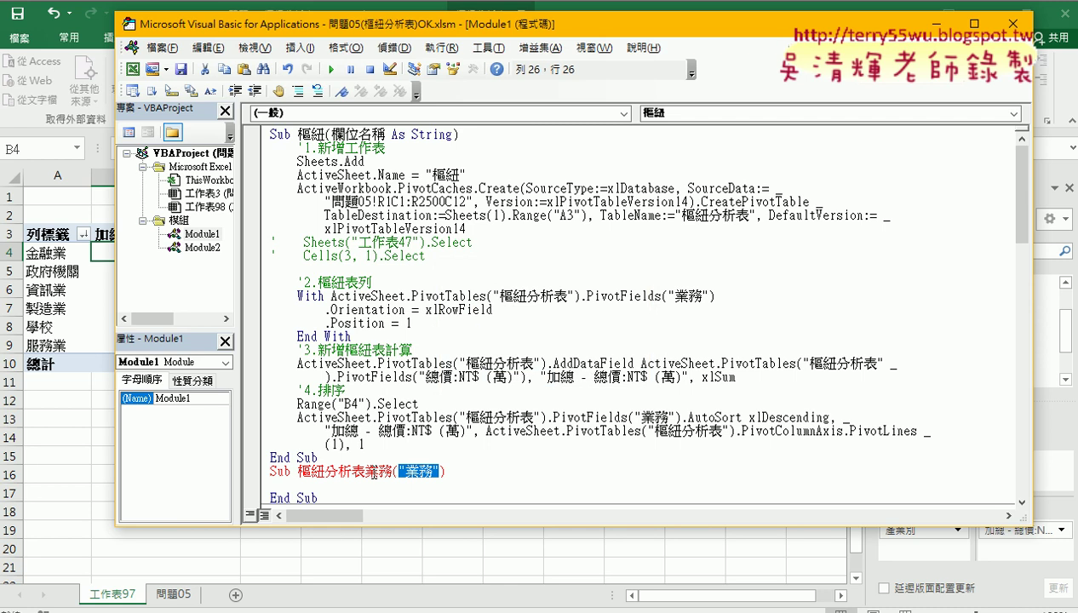
key(ctrl+v)
scroll(500, 411, down, 1)
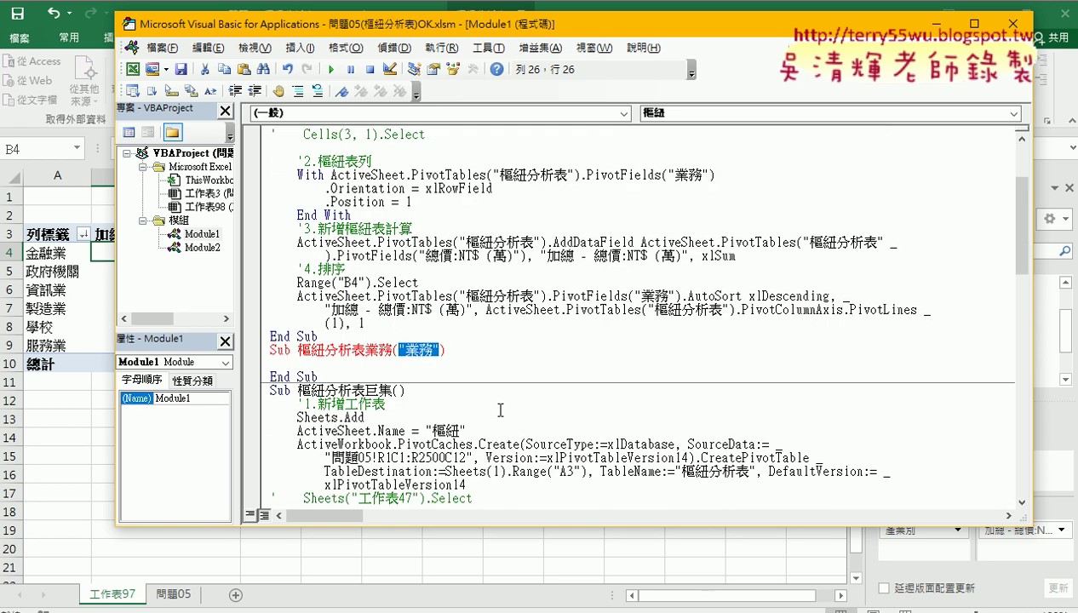
click(459, 352)
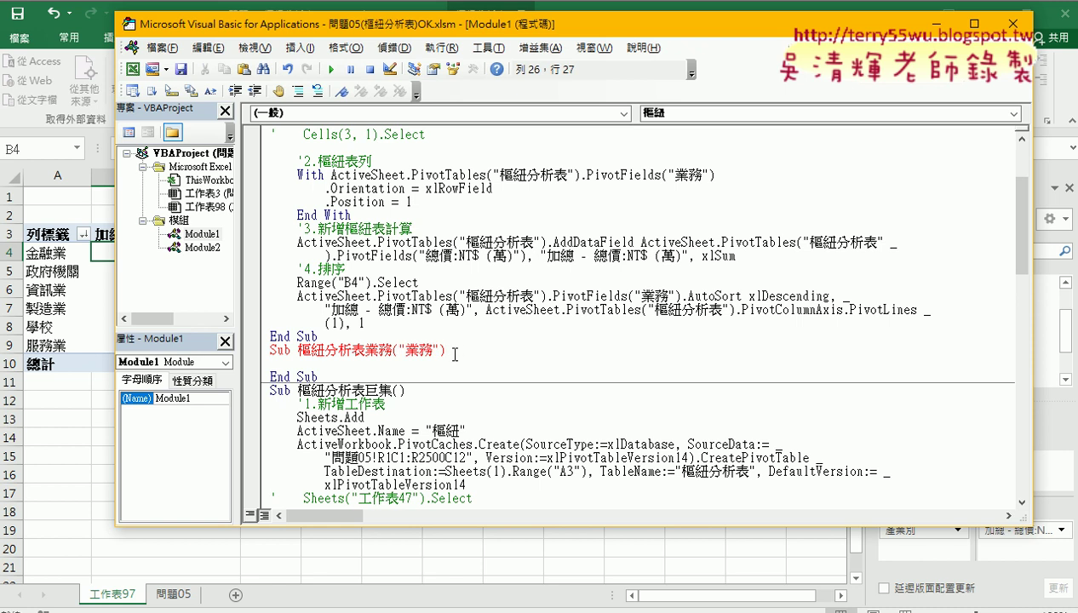
scroll(451, 348, up, 2)
scroll(465, 239, up, 1)
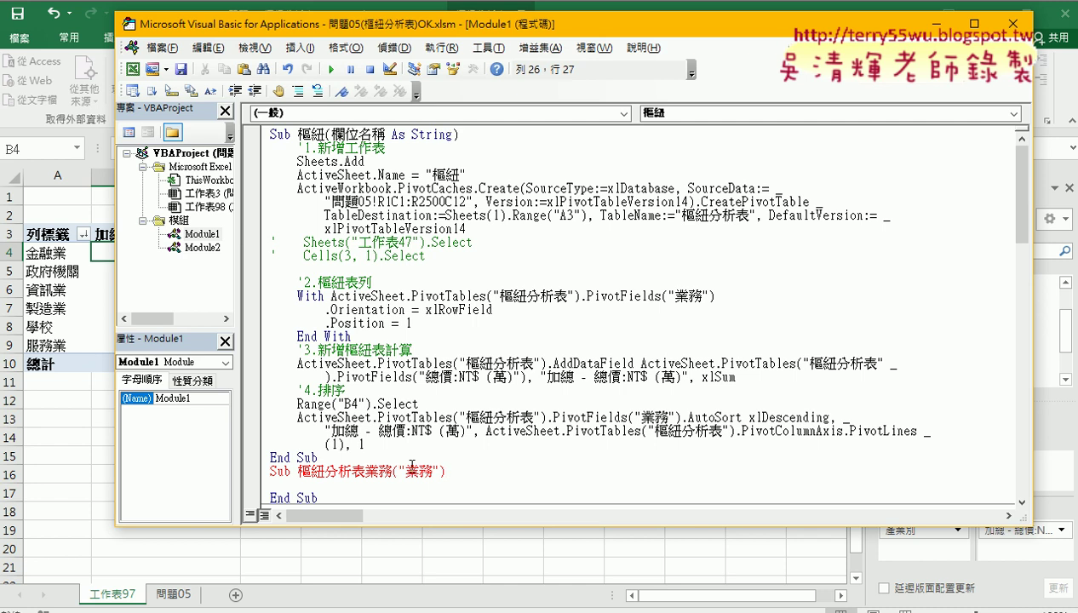
key(ctrl+z)
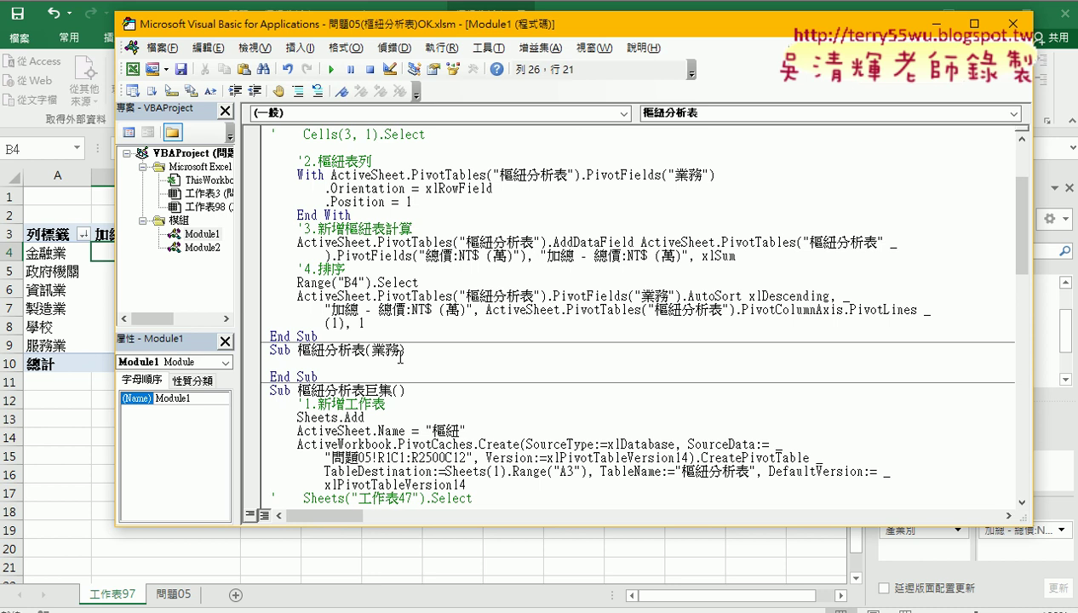
Remove 業務 from the header so it reads Sub 樞紐分析表().
double_click(397, 351)
click(451, 352)
click(381, 361)
scroll(419, 375, up, 2)
scroll(421, 377, up, 1)
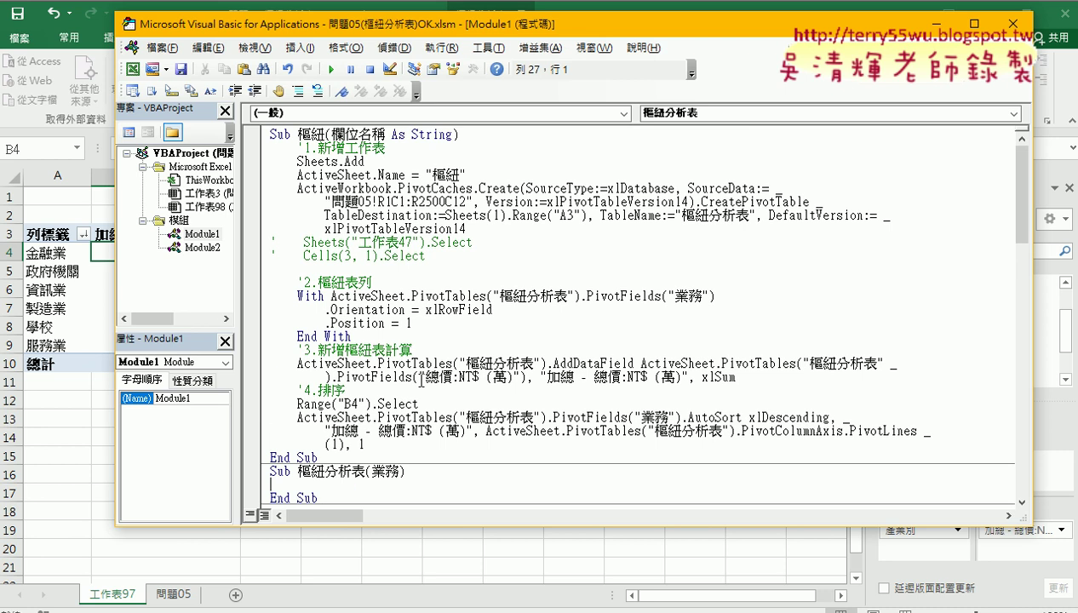
double_click(311, 133)
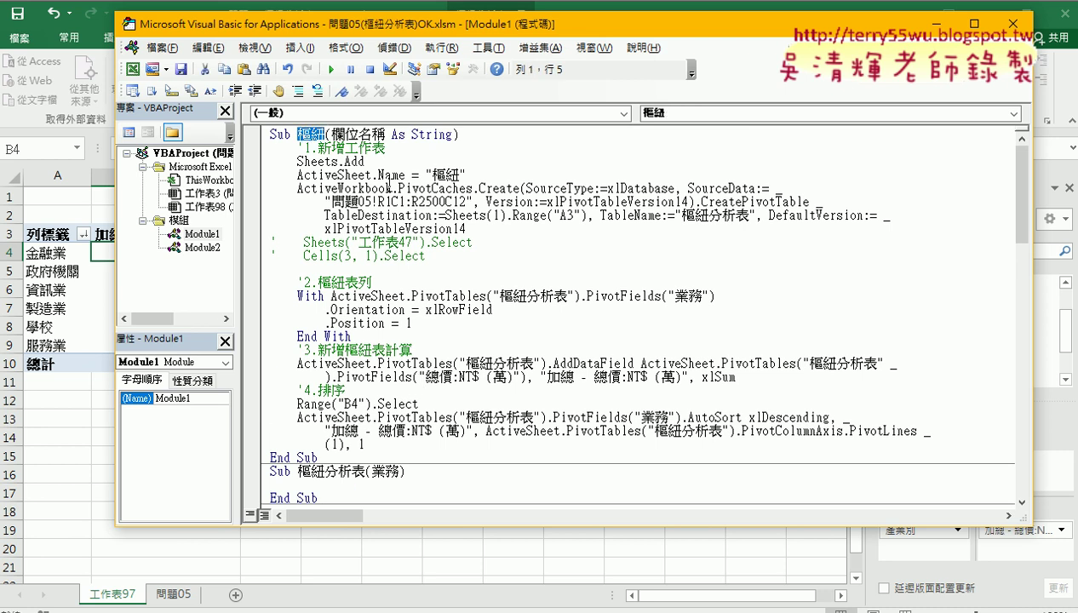
double_click(385, 471)
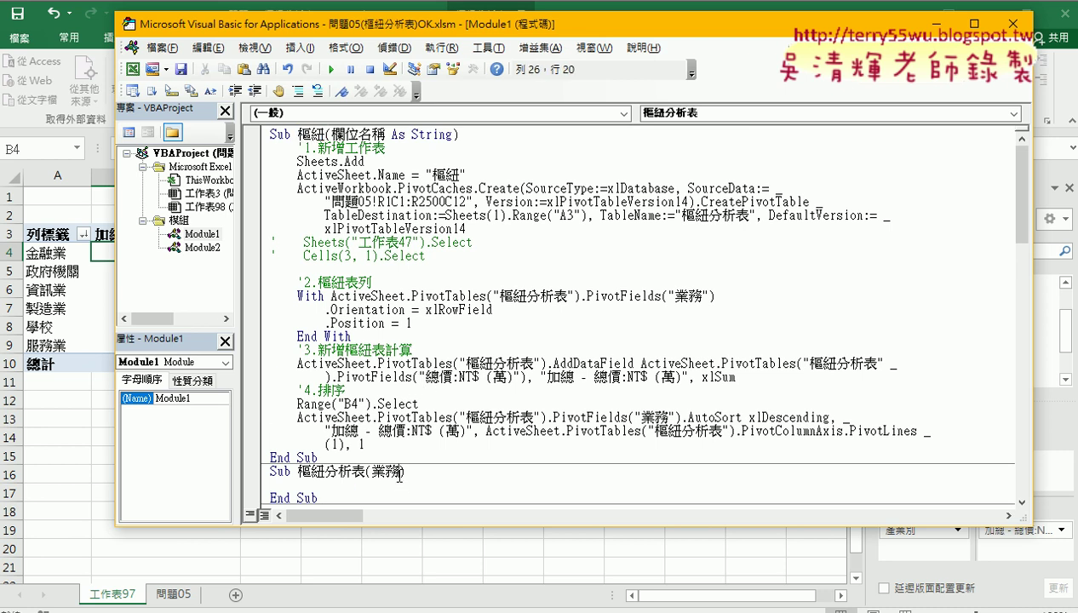
key(Delete)
Add the indented body line Call 樞紐("業務").
key(Down)
key(Tab)
text(ca)
text(ll 樞紐)
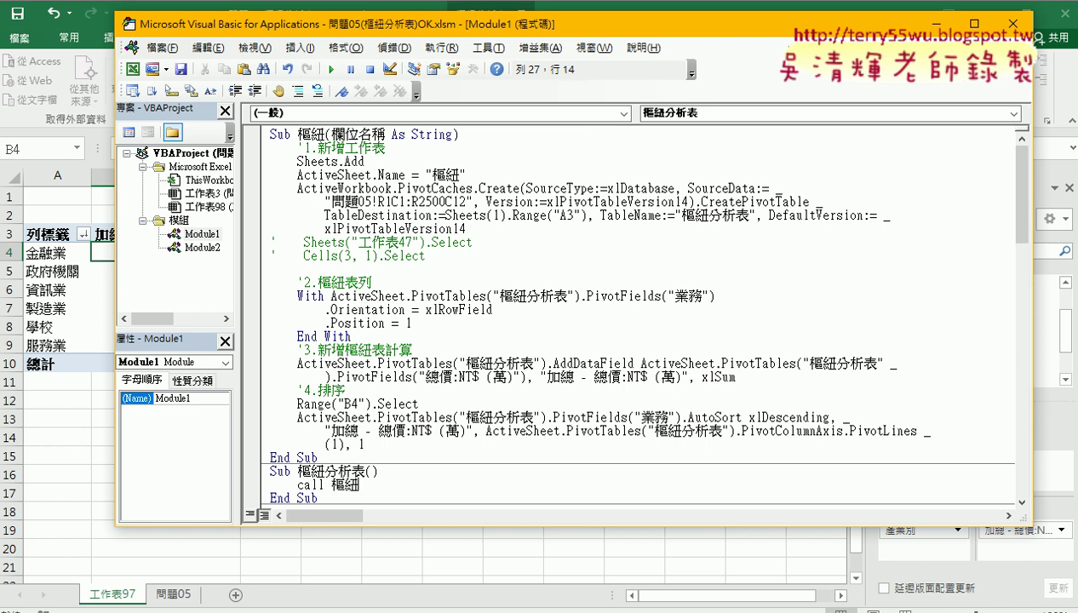
text(()
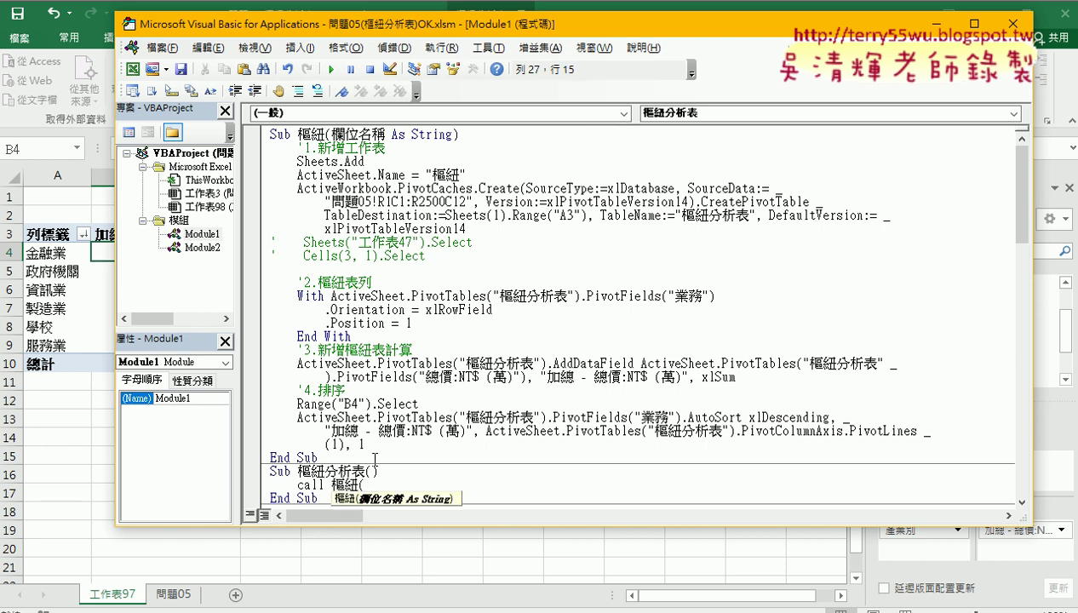
text(")
text(欄)
text(業務")
text())
click(438, 388)
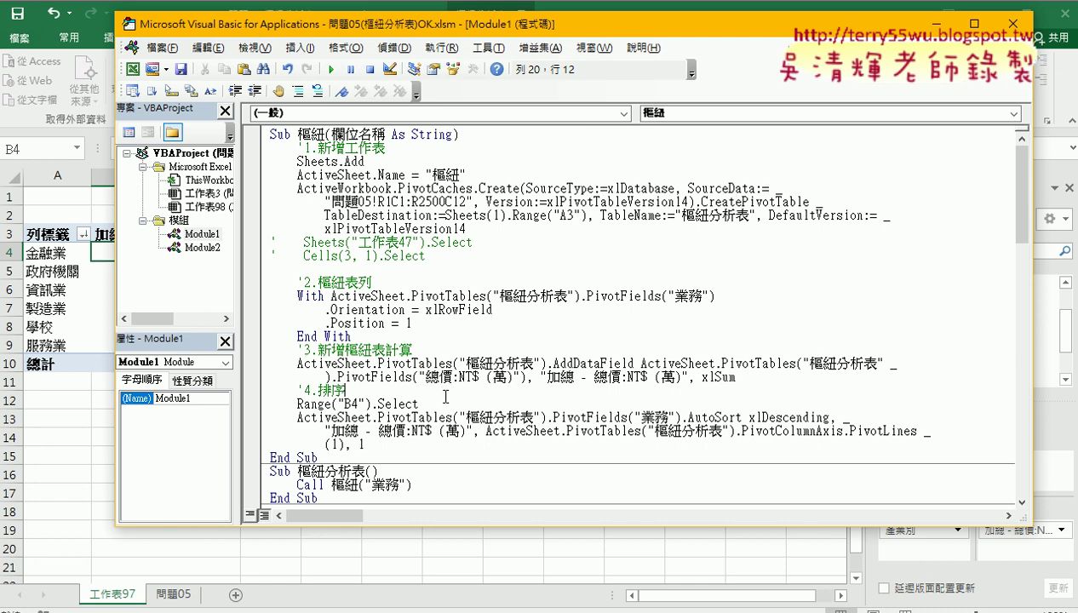
drag(378, 470, 331, 484)
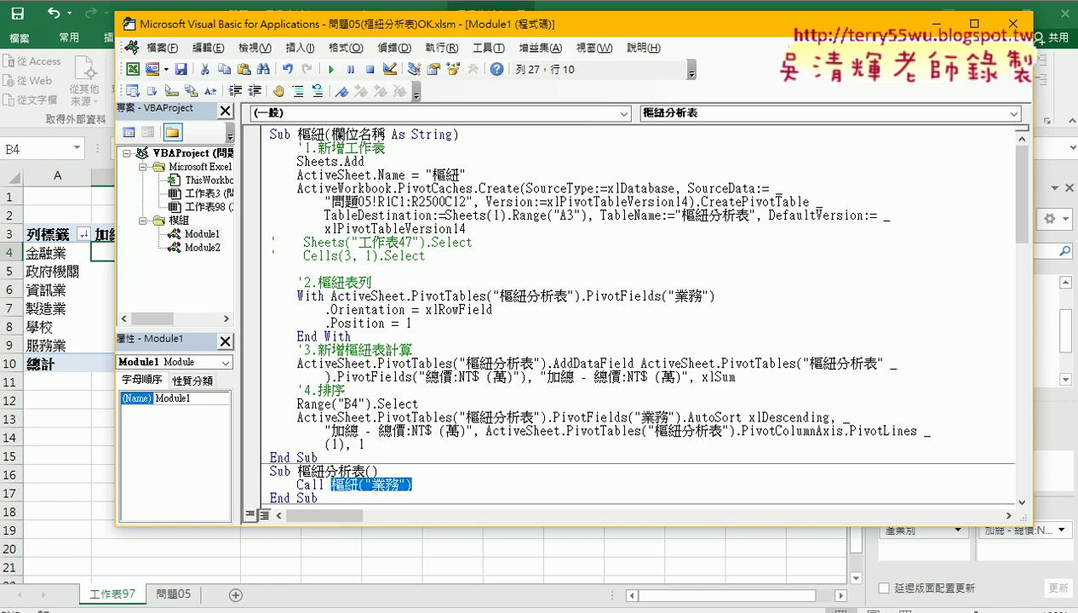
scroll(417, 466, down, 1)
scroll(417, 465, down, 1)
Rename the wrapper Sub to 樞紐分析表業務.
click(401, 403)
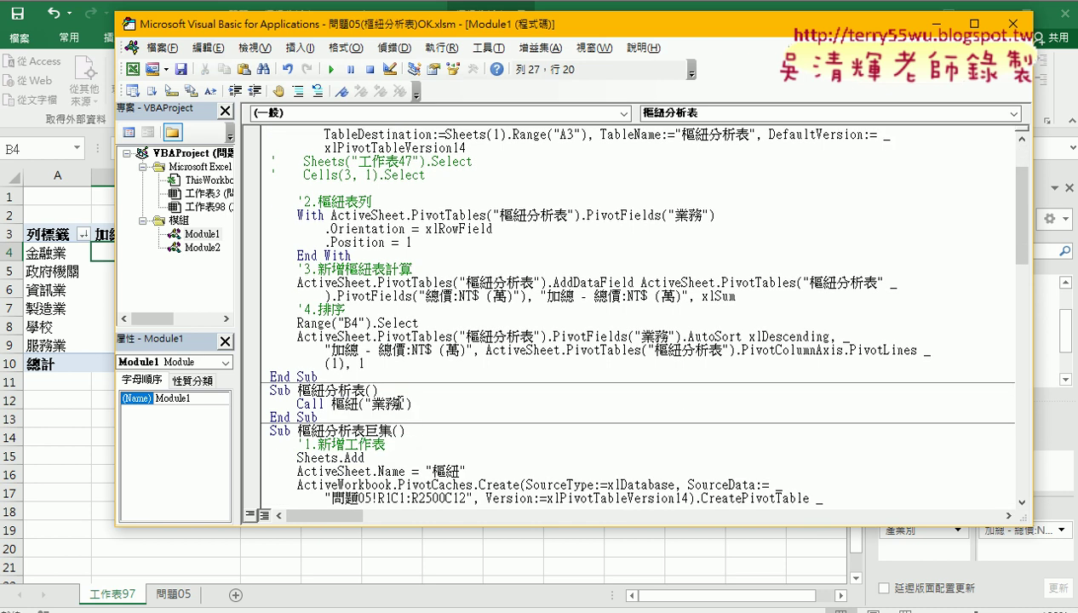
mouse_move(400, 404)
mouse_down()
mouse_move(371, 403)
mouse_move(366, 390)
mouse_up()
drag(415, 417, 264, 390)
key(ctrl+c)
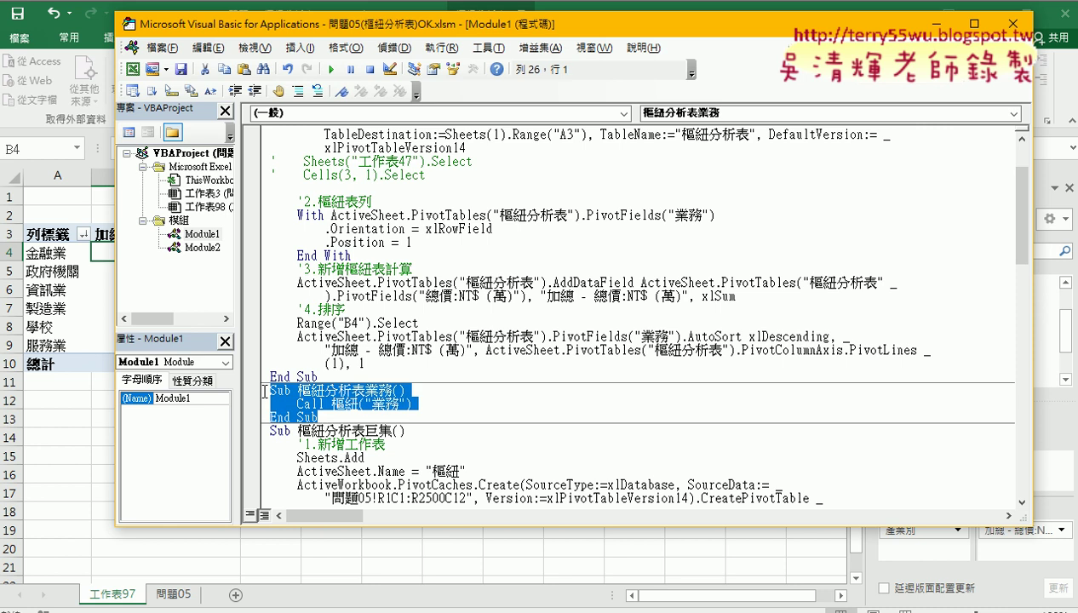
Paste a copy of the Sub below and rename it 樞紐分析表產業別.
click(346, 415)
key(Return)
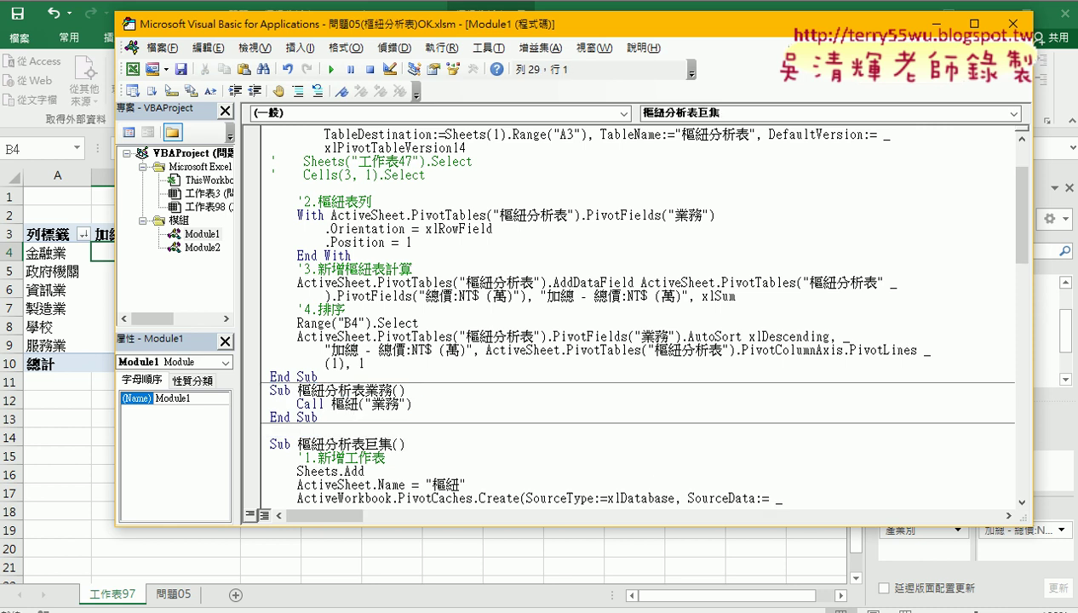
key(ctrl+v)
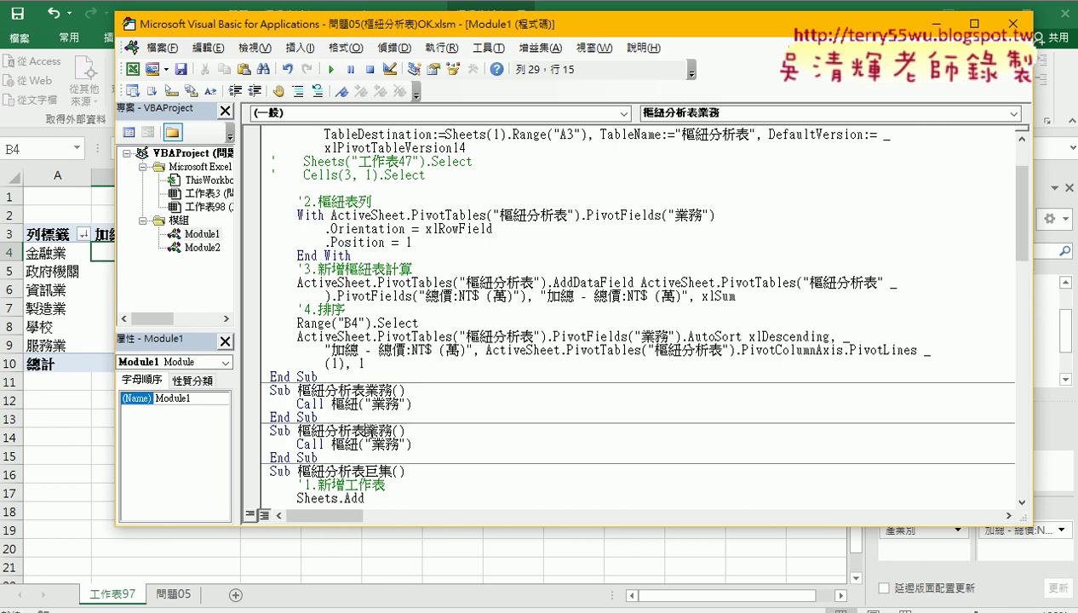
drag(364, 432, 391, 432)
text(ㄔㄢ)
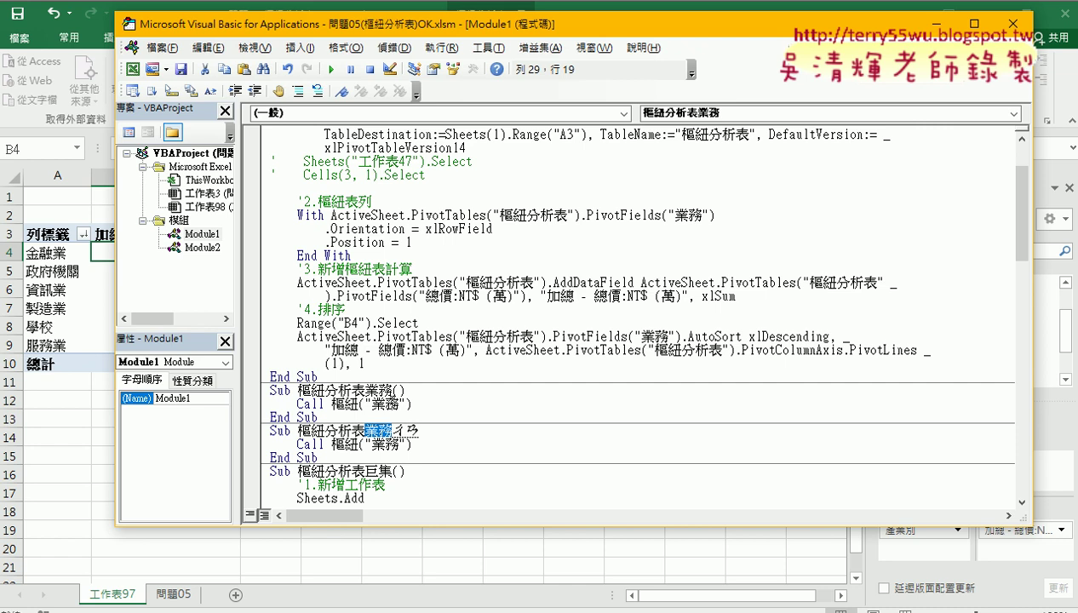
text(禪業別)
key(Return)
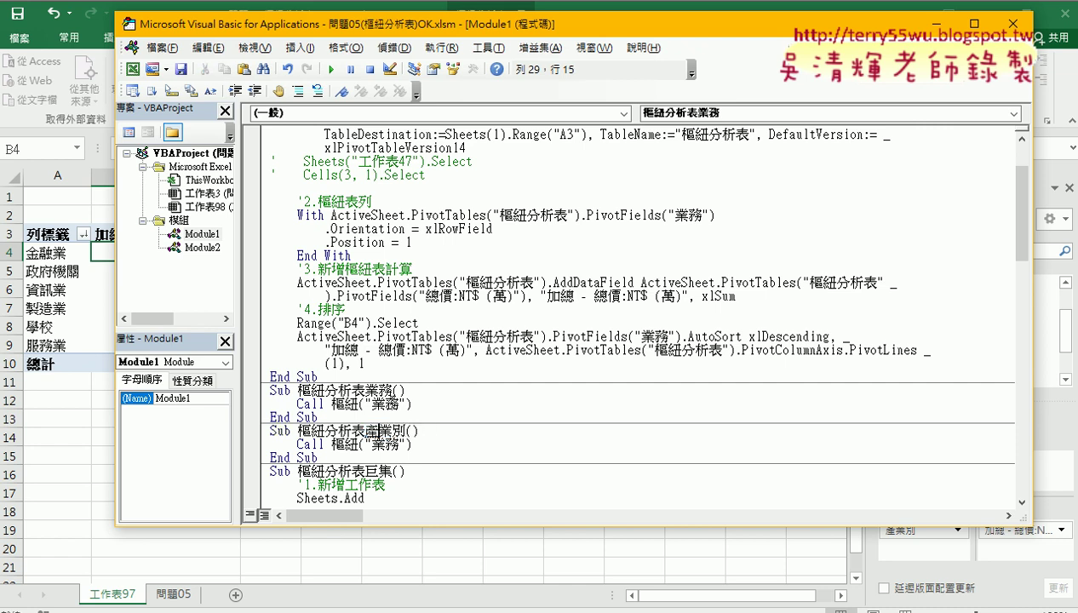
Change the copy's Call argument from "業務" to "產業別".
click(374, 431)
key(shift+Right)
key(shift+Right)
key(shift+Right)
key(ctrl+c)
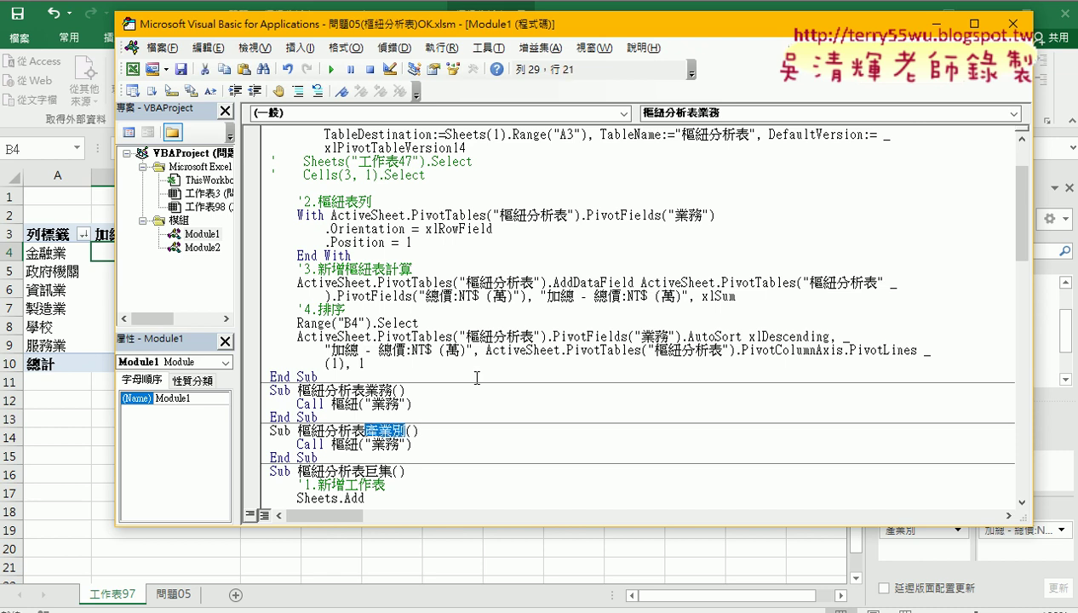
drag(395, 443, 367, 444)
key(ctrl+v)
click(443, 444)
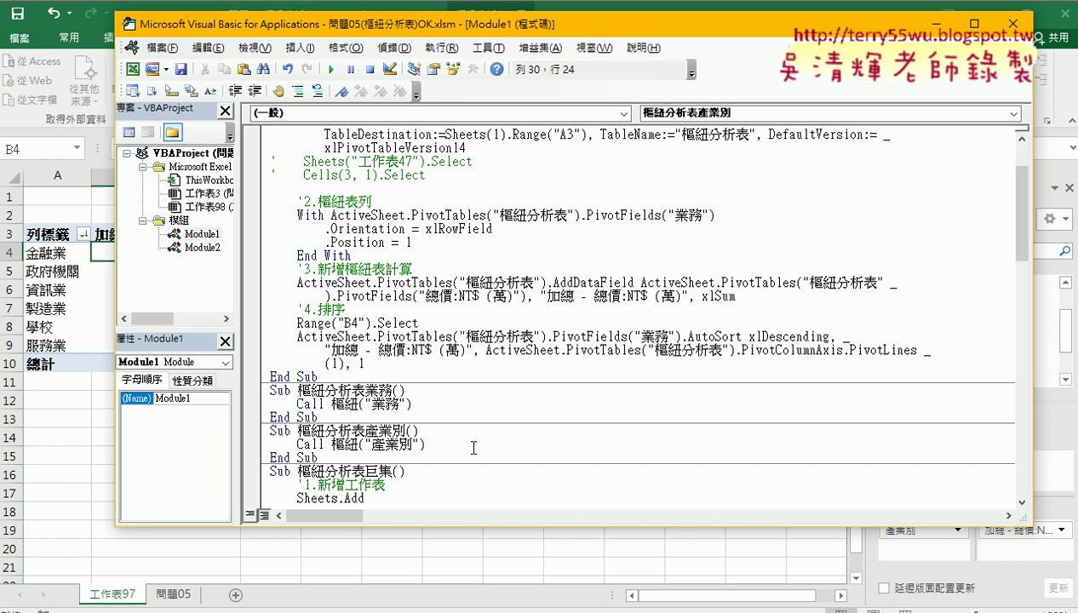
Delete the pivot sheet 工作表97 from its tab menu and return to the VBA editor.
right_click(124, 592)
click(192, 413)
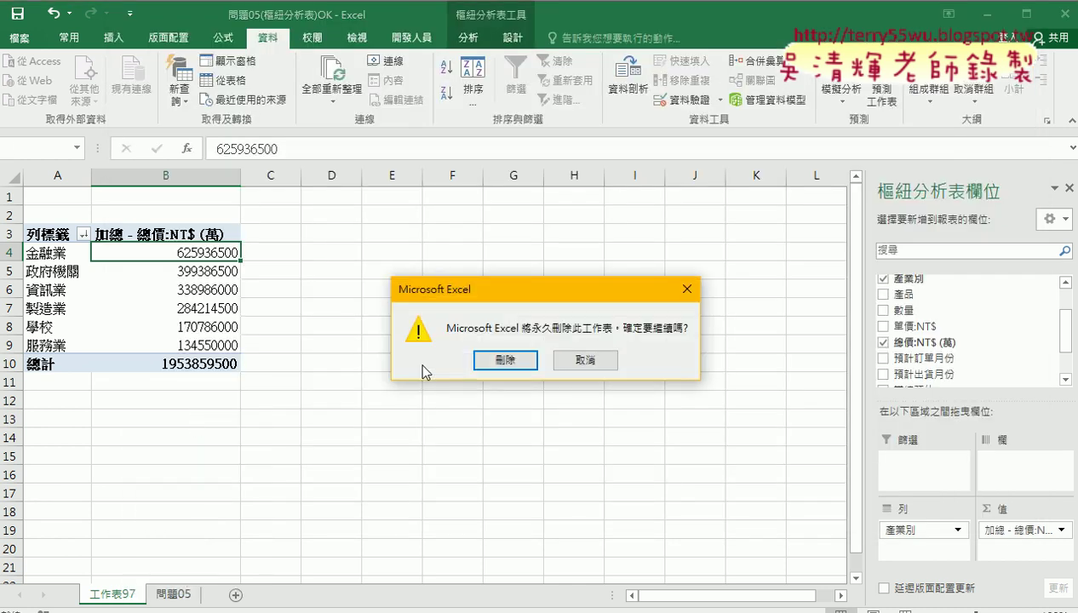
click(500, 359)
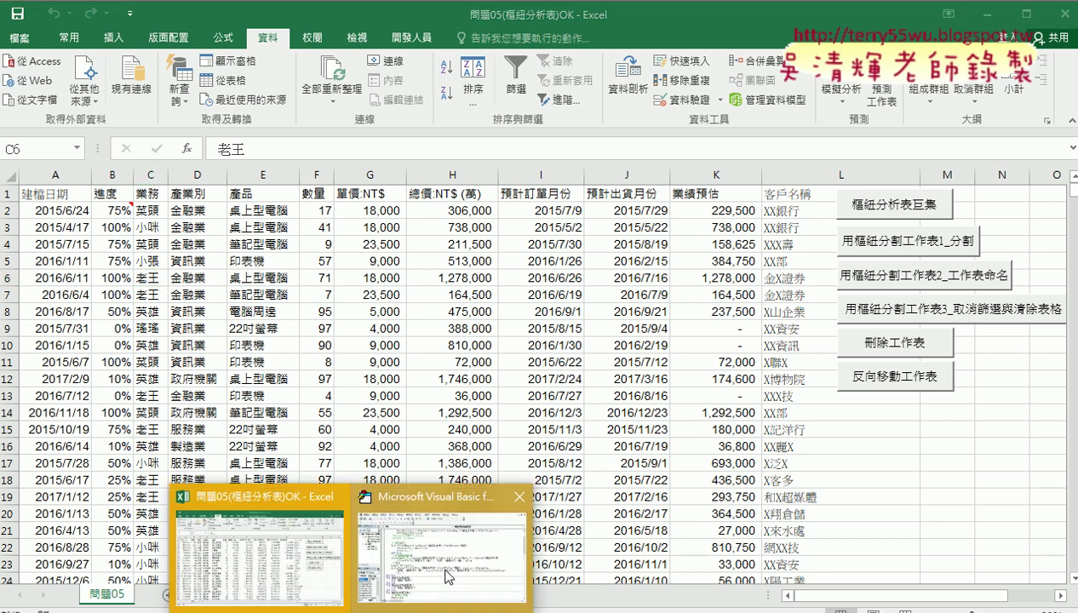
click(442, 572)
In Sub 刪除工作表, change Sheets.Count - 2 to Sheets.Count - 1.
click(438, 430)
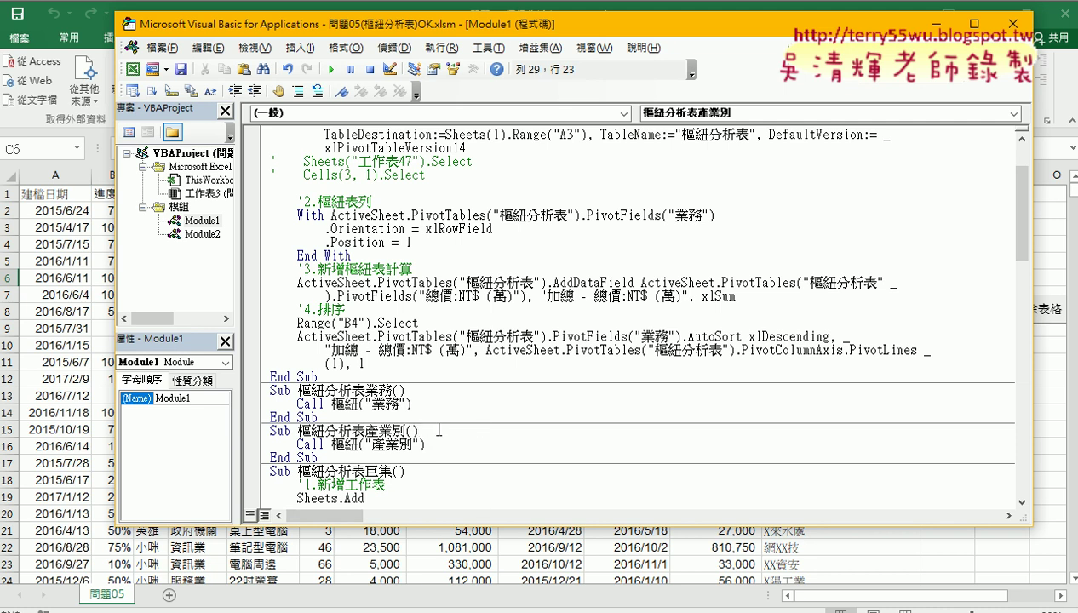
scroll(438, 430, down, 3)
scroll(438, 430, down, 2)
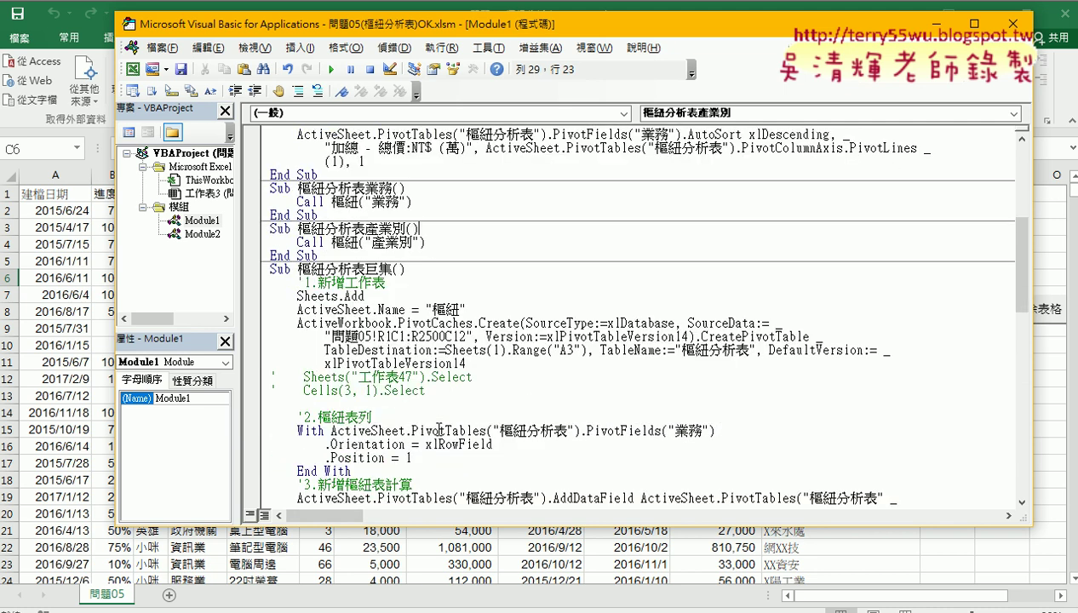
scroll(438, 430, down, 5)
scroll(438, 430, down, 2)
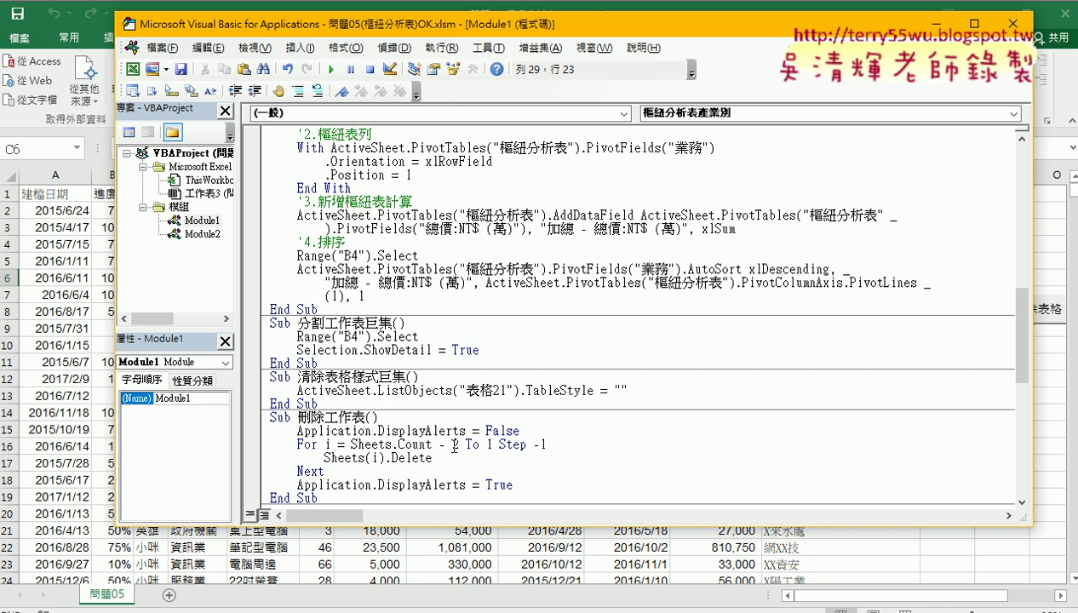
click(454, 444)
key(BackSpace)
text(1)
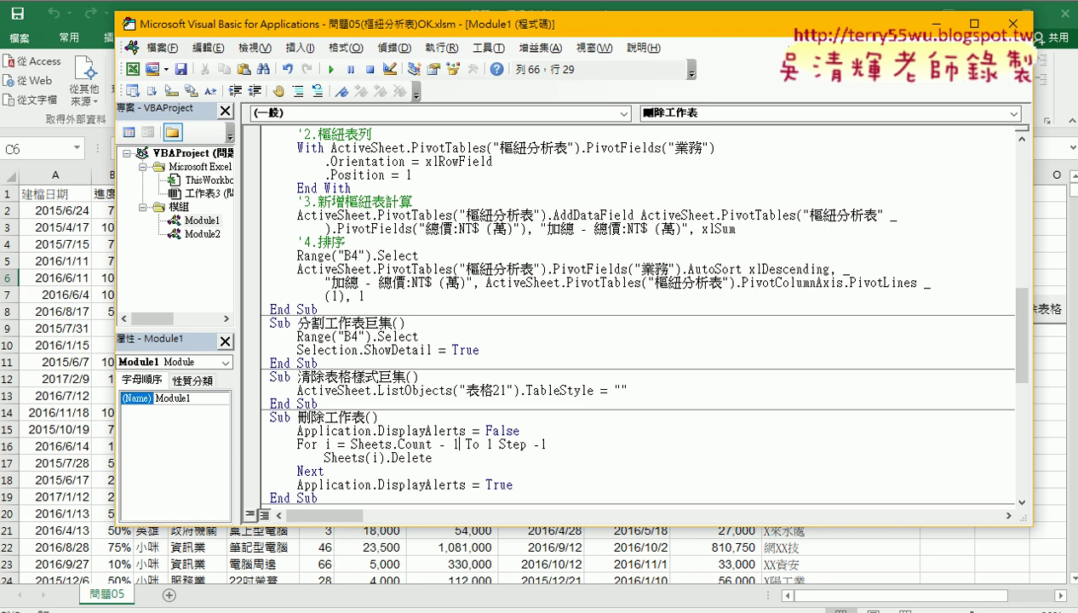
Add Call 刪除工作表 as the first line of Sub 樞紐分析表產業別.
drag(365, 417, 297, 417)
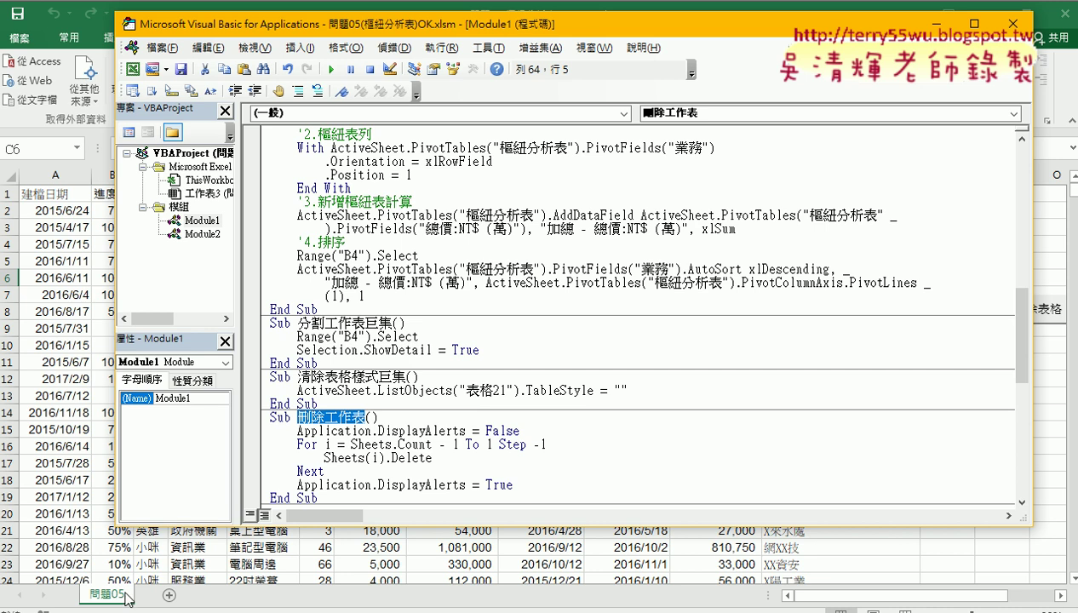
scroll(587, 426, up, 2)
scroll(600, 417, up, 3)
scroll(600, 417, up, 1)
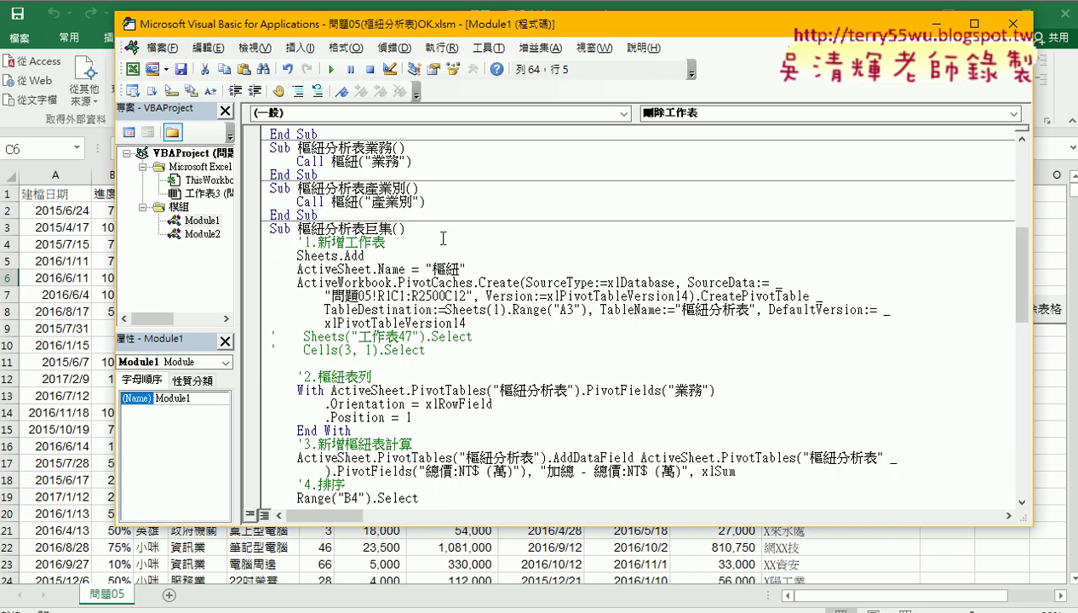
click(449, 194)
key(Return)
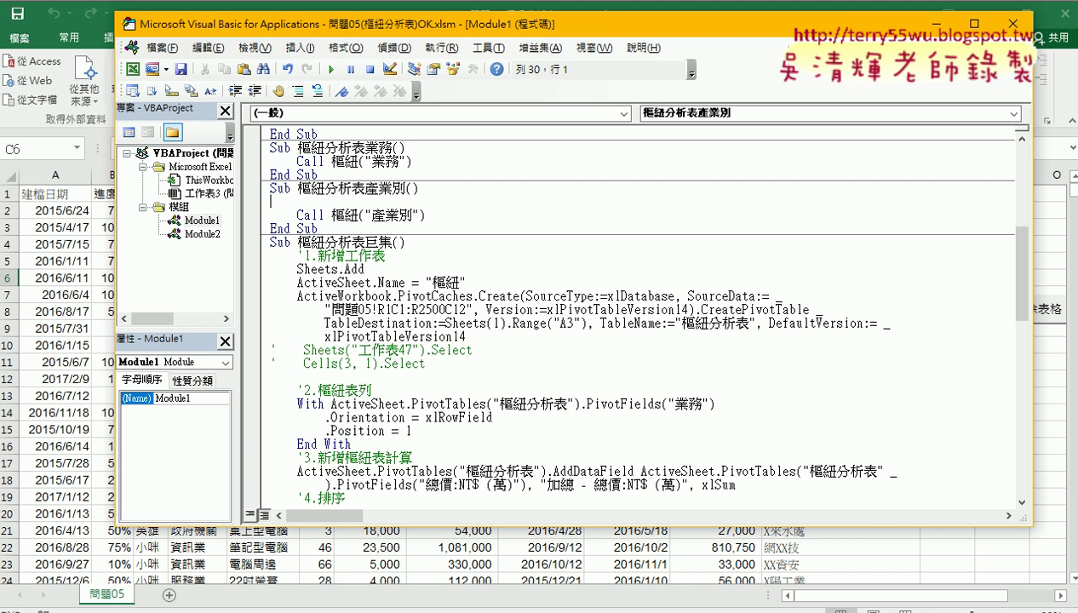
text(ㄒㄧ)
key(Escape)
key(Tab)
text(call)
text( 刪除工作表)
Start stepping the wrong macro by mistake, then stop it.
click(538, 326)
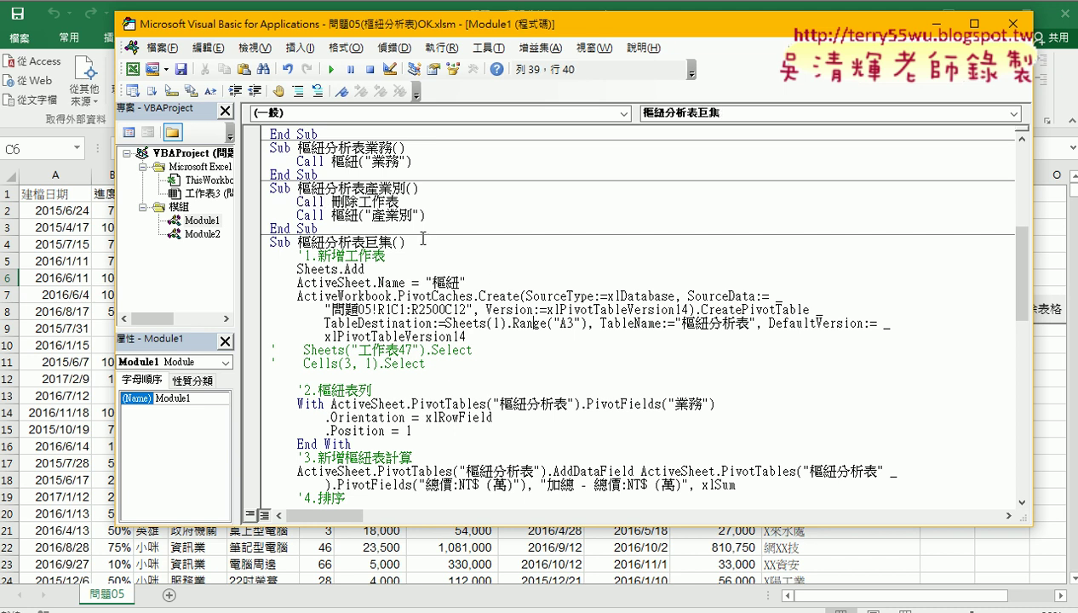
key(F8)
key(F8)
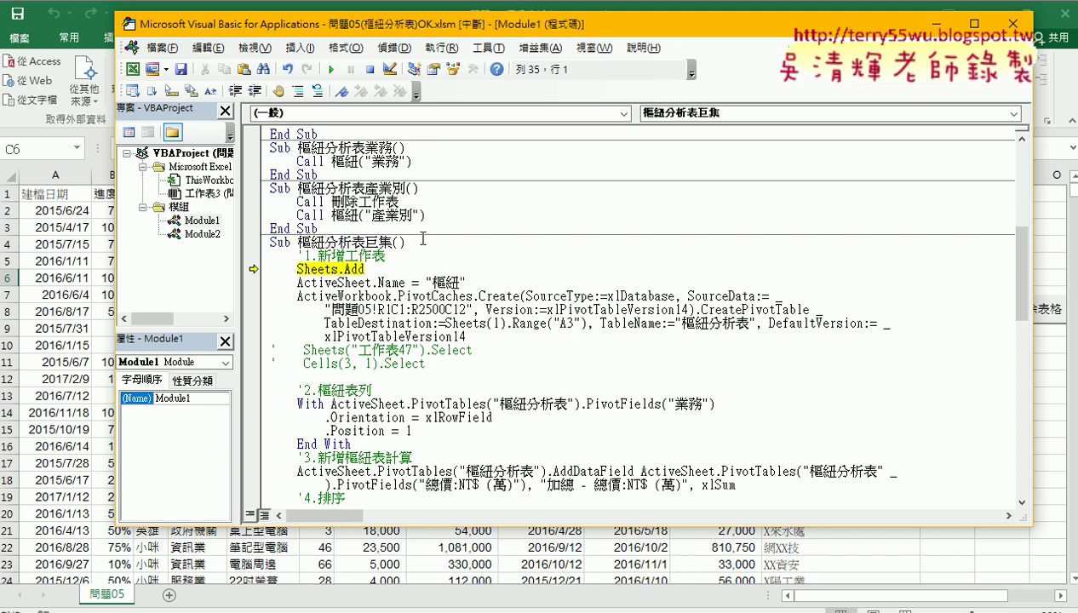
click(423, 213)
key(F8)
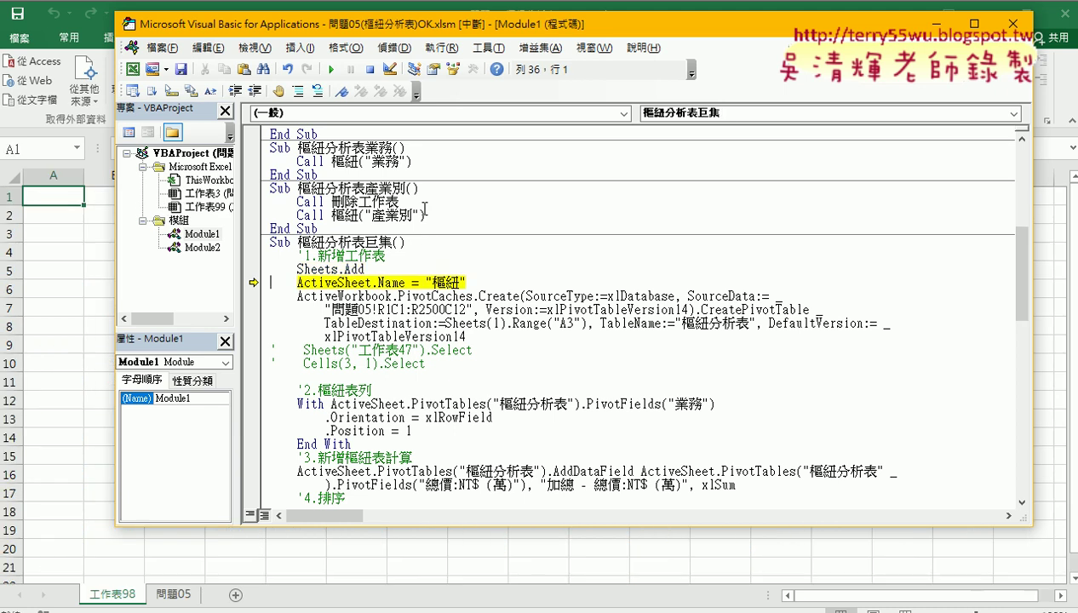
click(369, 69)
Step through 樞紐分析表產業別 and the 刪除工作表 routine to delete the extra sheets.
click(392, 227)
key(F8)
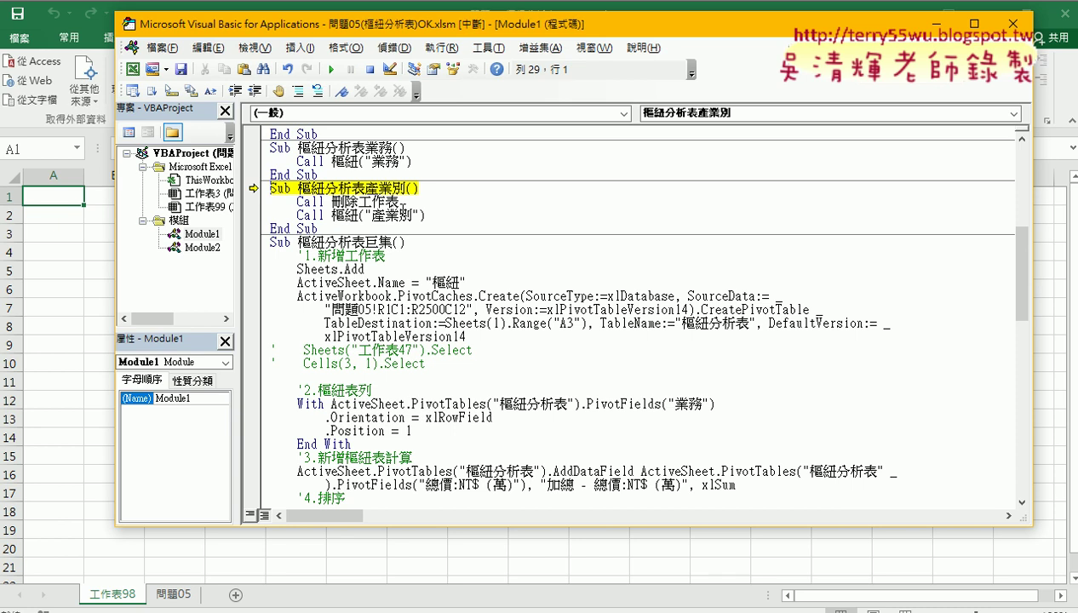
key(F8)
key(F8)
key(F8)
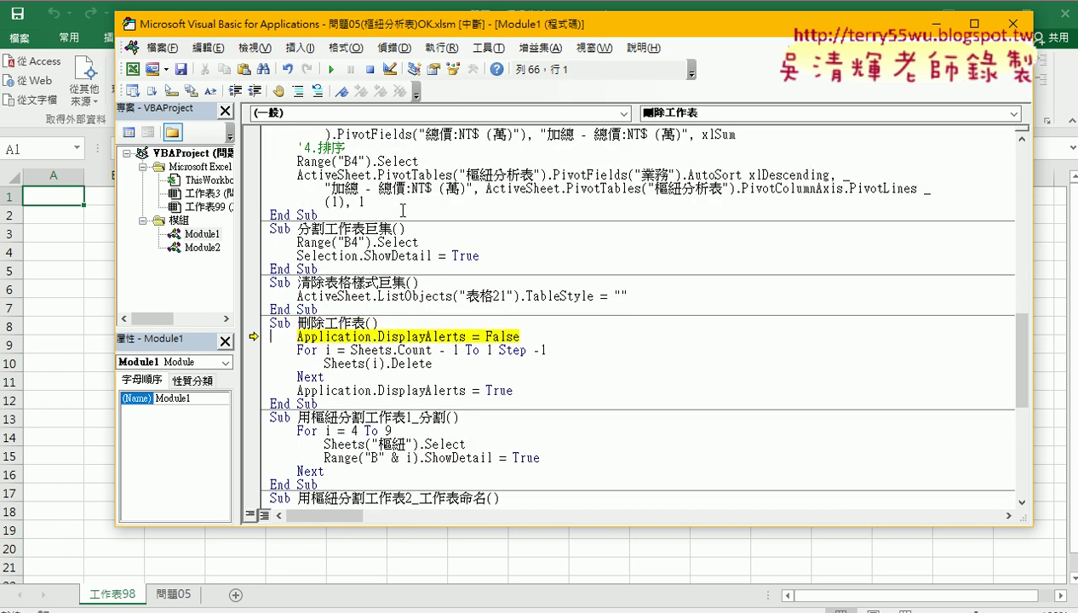
key(F8)
key(F8)
key(F8)
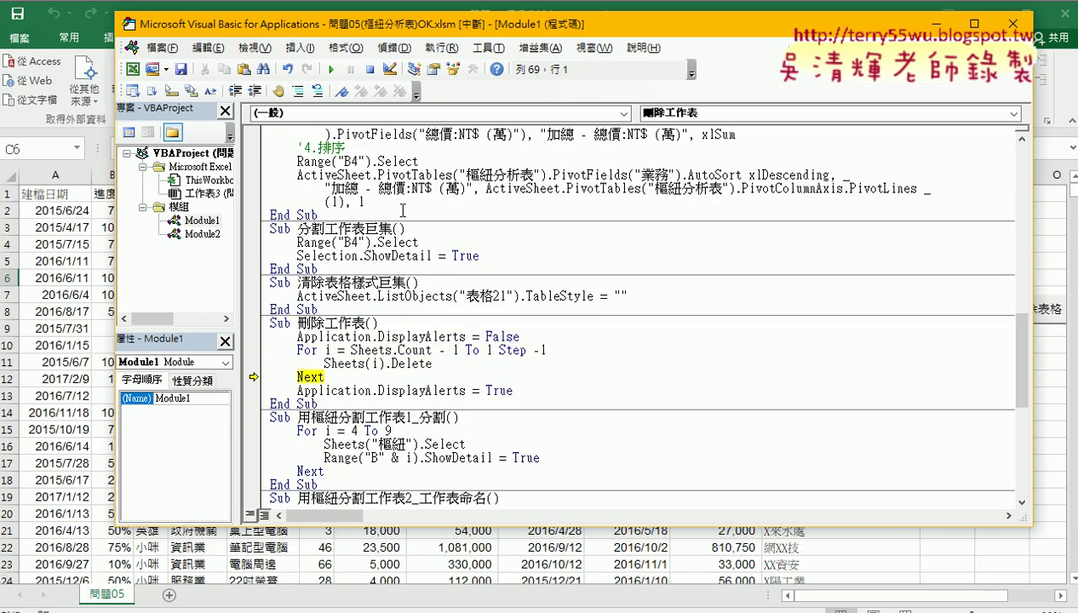
key(F8)
key(F8)
key(F8)
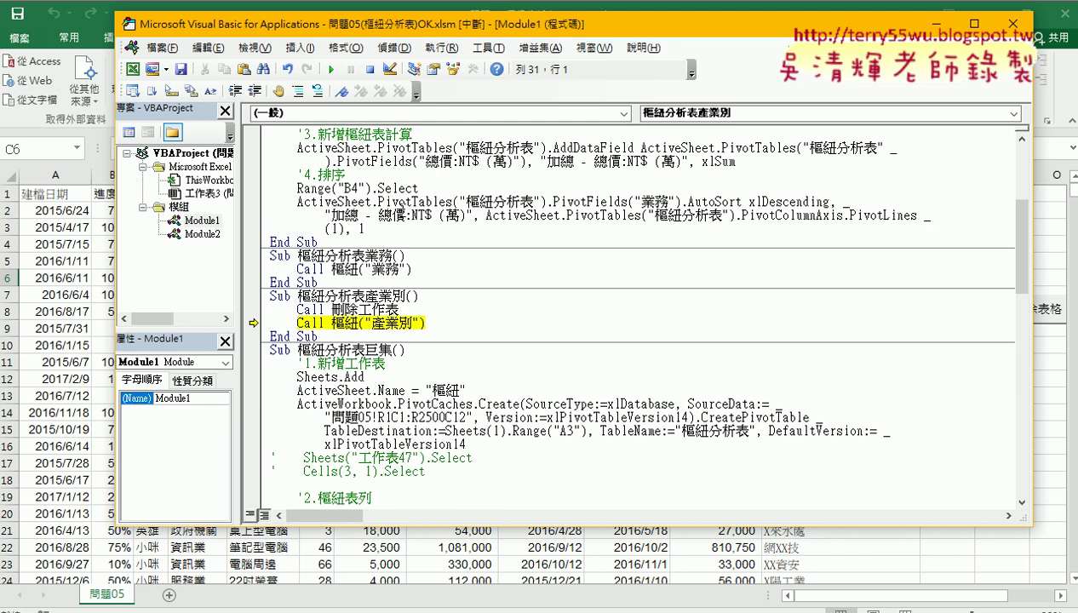
key(F8)
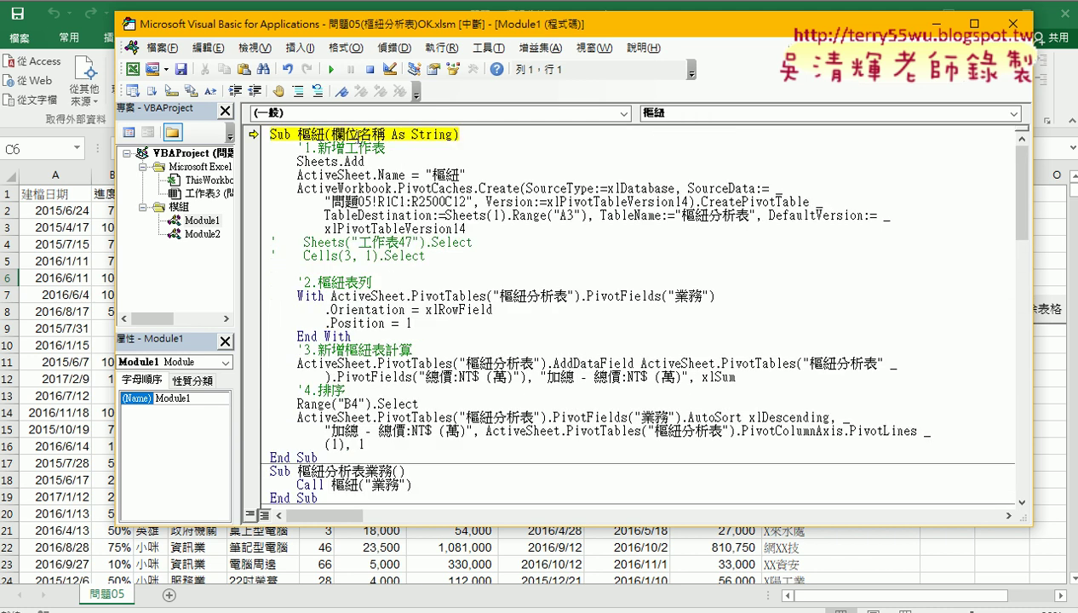
Step into 樞紐 with 產業別 to add the 樞紐 sheet and its empty pivot table.
mouse_move(353, 134)
key(F8)
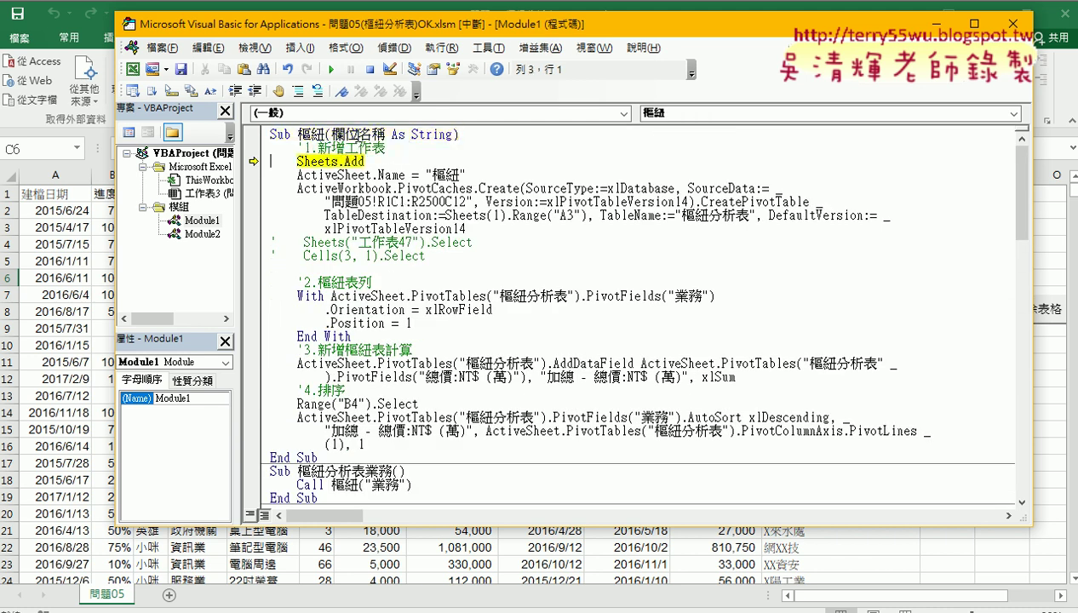
key(F8)
key(F8)
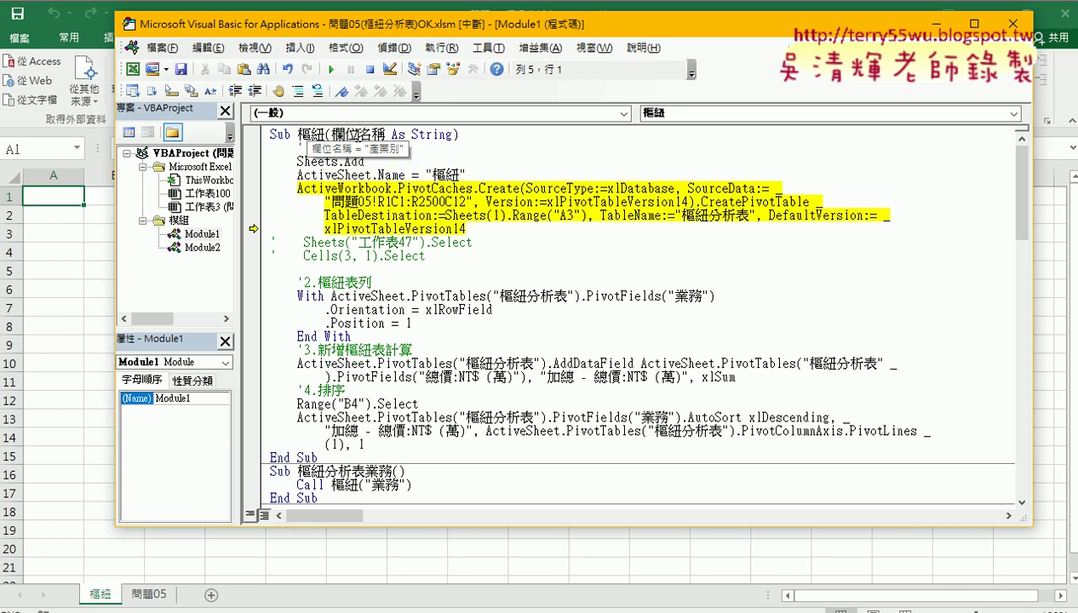
key(F8)
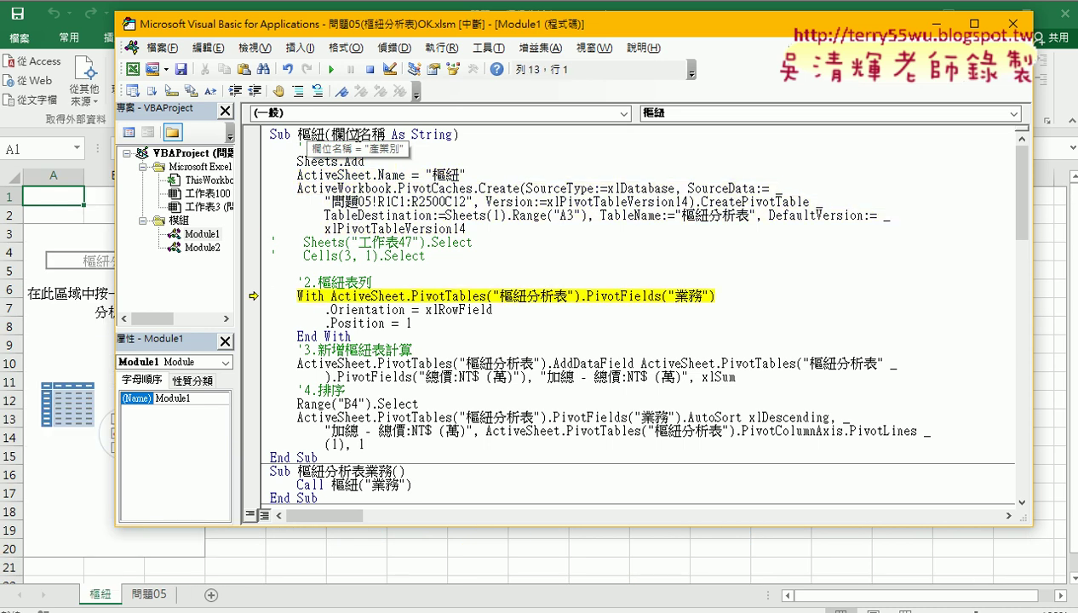
Delete the hard-coded 業務 from PivotFields() on the With line, accepting the reset notice.
drag(714, 296, 655, 296)
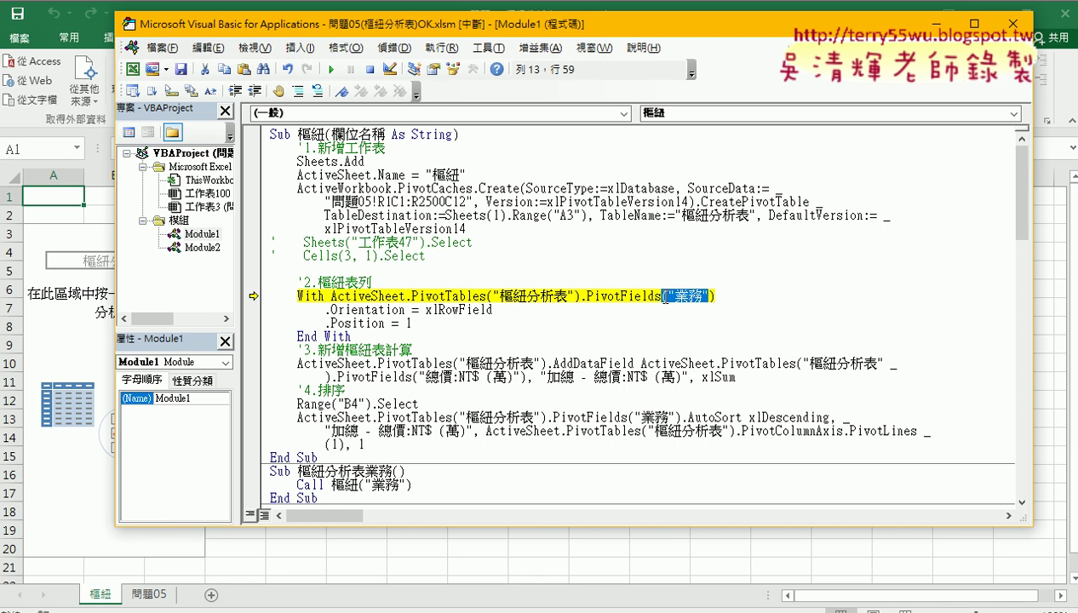
key(Delete)
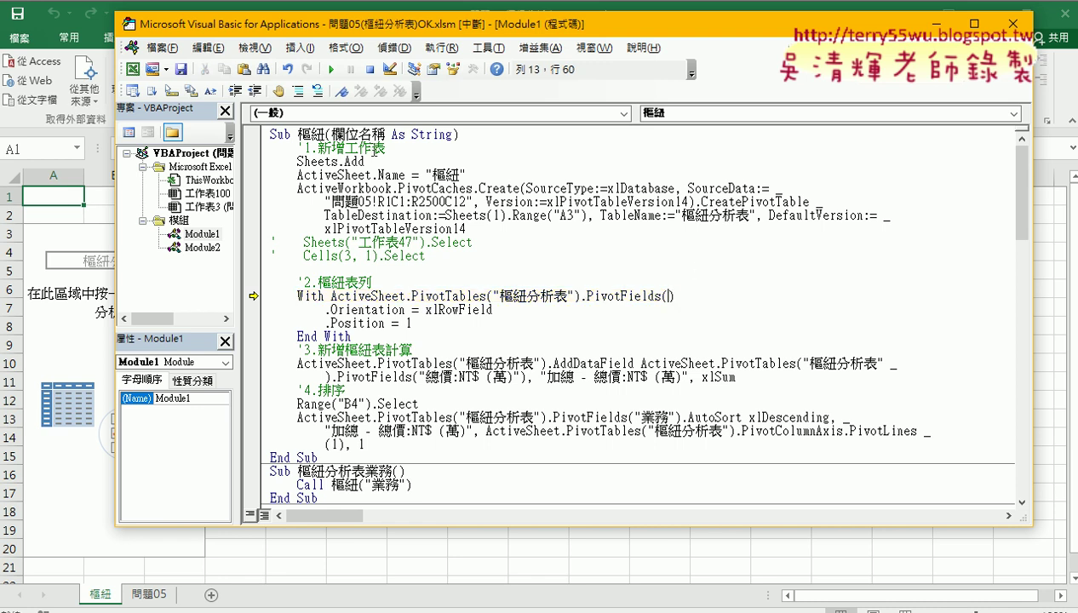
click(370, 144)
click(469, 377)
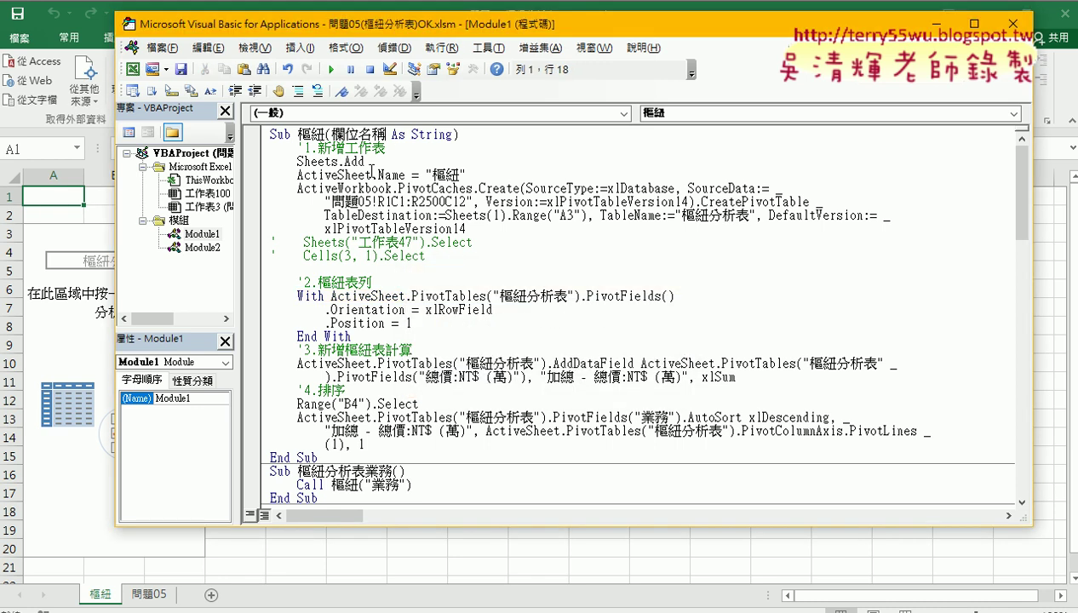
Put the 欄位名稱 parameter into the empty PivotFields() and in place of "業務" in the AutoSort line.
drag(331, 135, 385, 134)
key(ctrl+c)
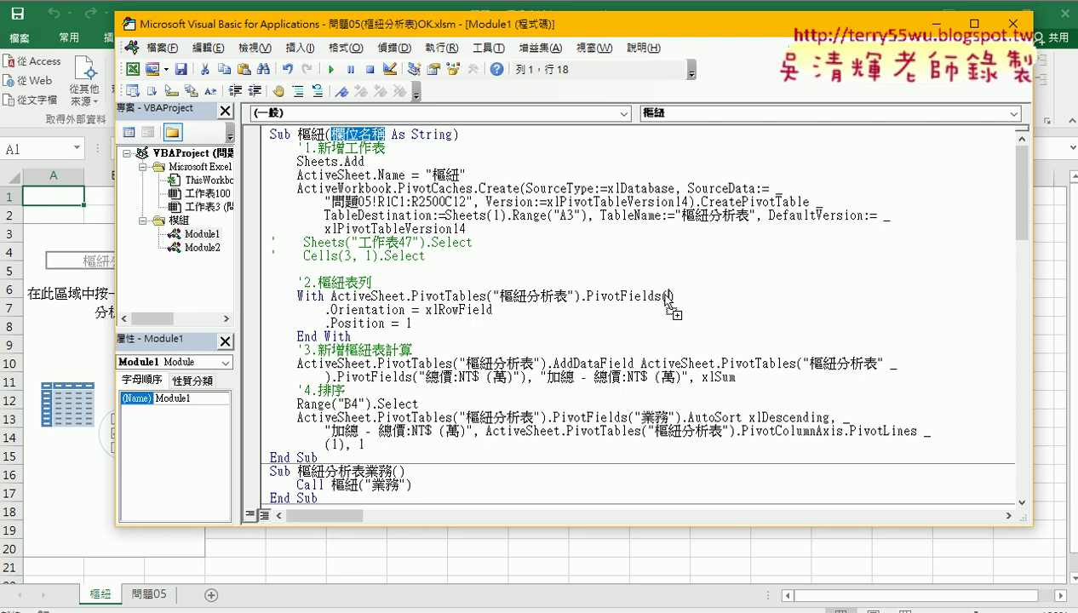
click(668, 296)
key(ctrl+v)
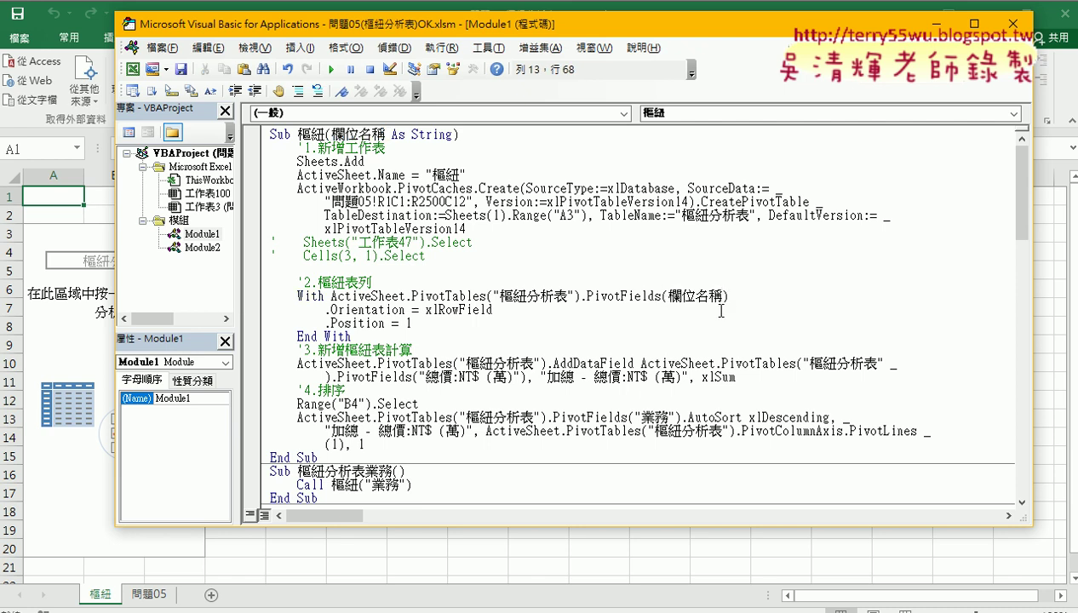
drag(721, 296, 668, 296)
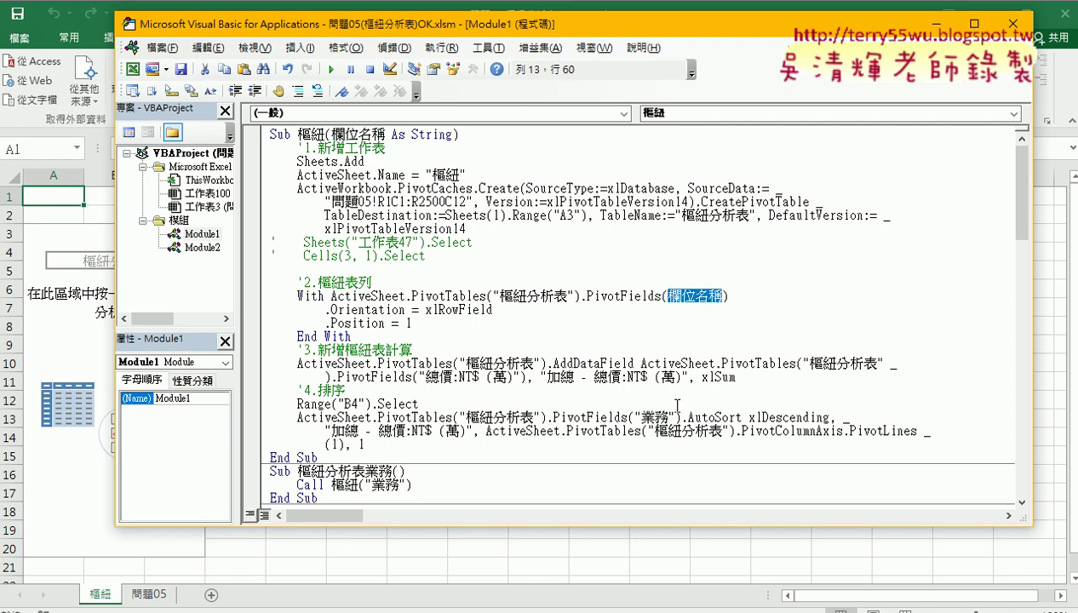
drag(674, 417, 634, 417)
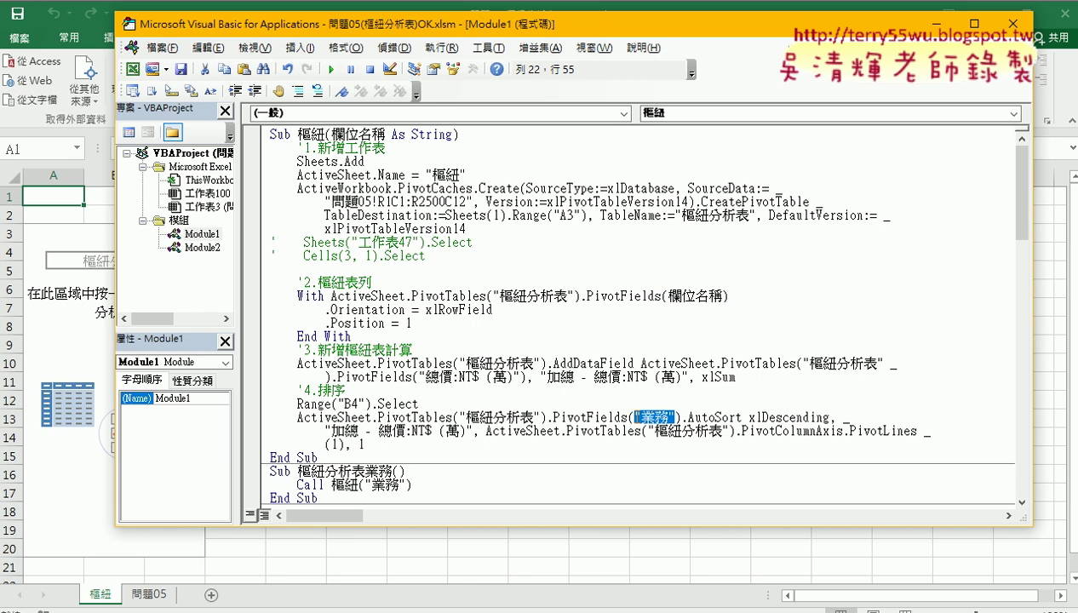
key(ctrl+v)
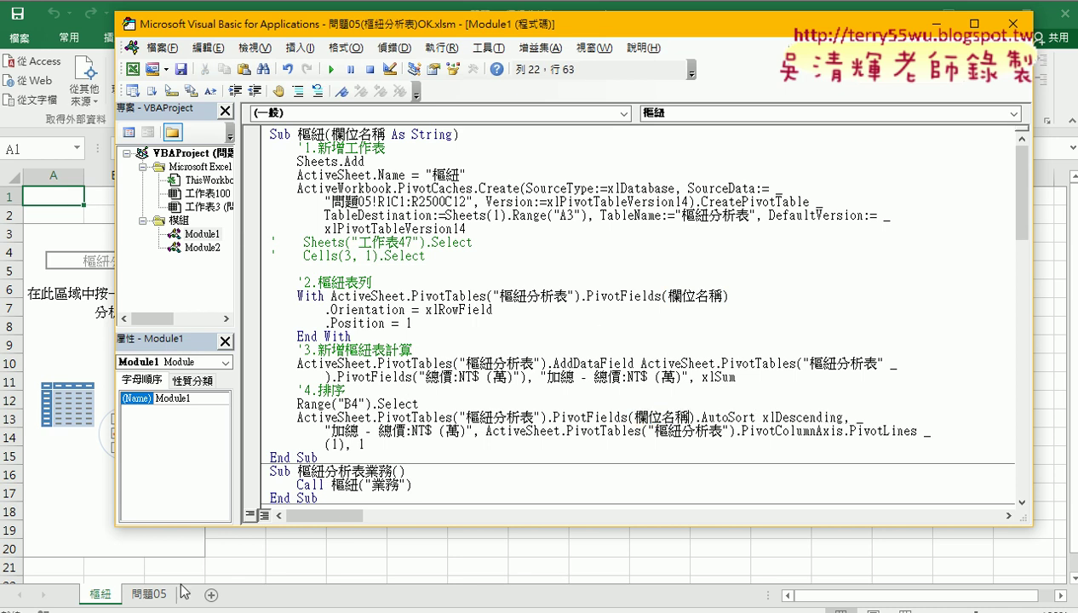
scroll(388, 351, down, 3)
Set a breakpoint on Call 樞紐("產業別") and run the macro to it.
click(390, 404)
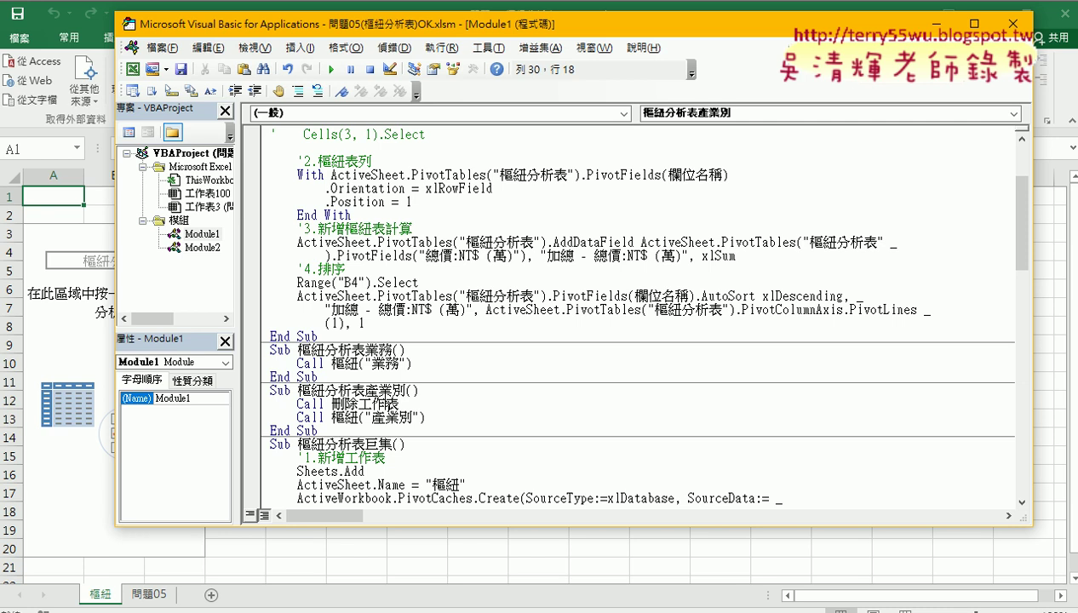
click(254, 417)
click(331, 69)
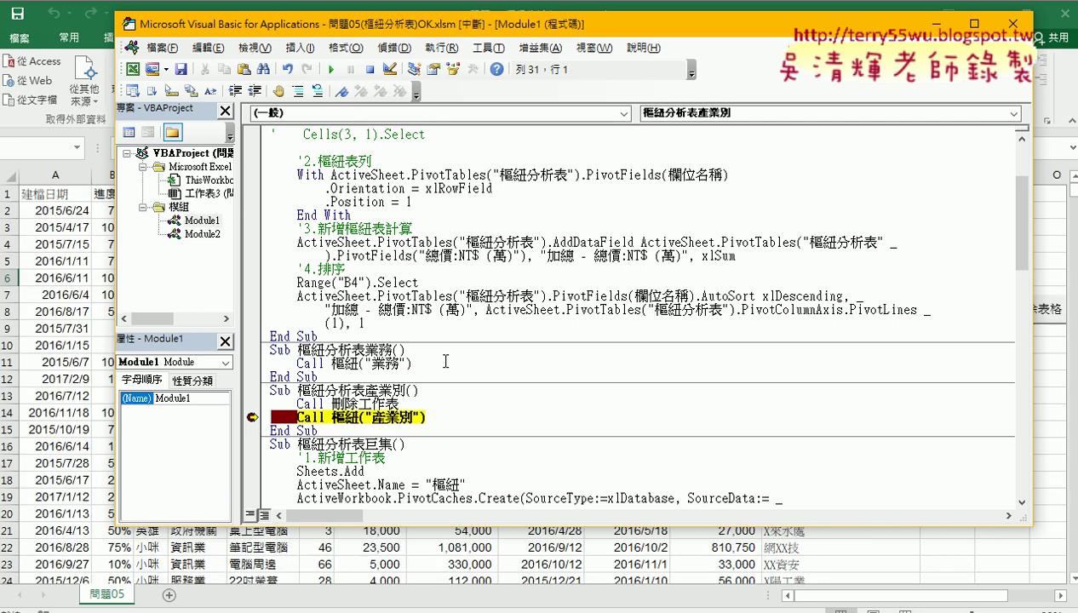
Step through 樞紐 to the end, building 產業別 totals sorted descending with 金融業 first.
key(F8)
key(F8)
key(F8)
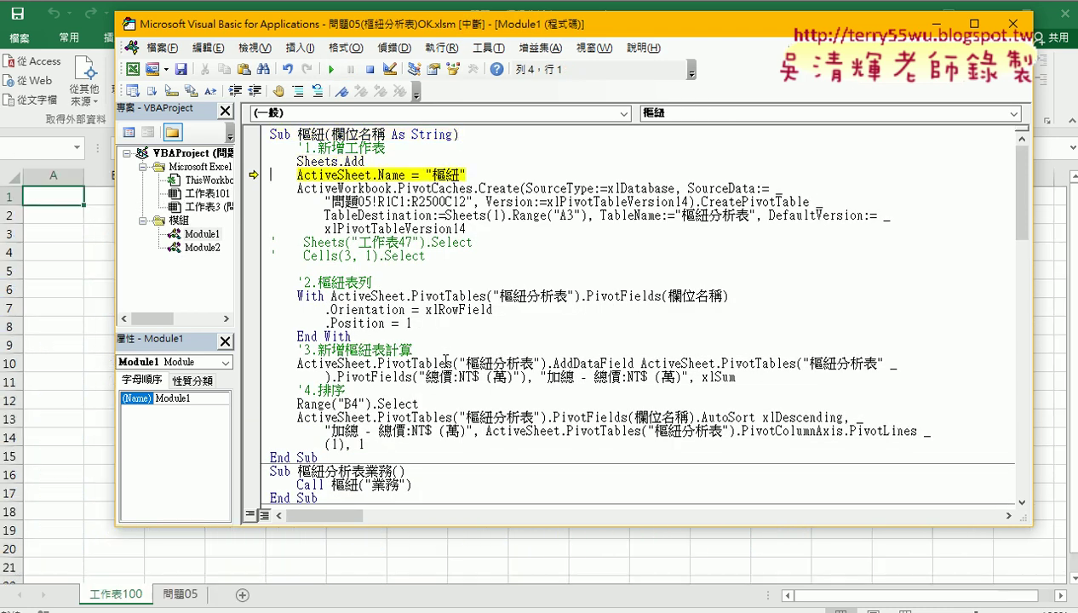
key(F8)
key(F8)
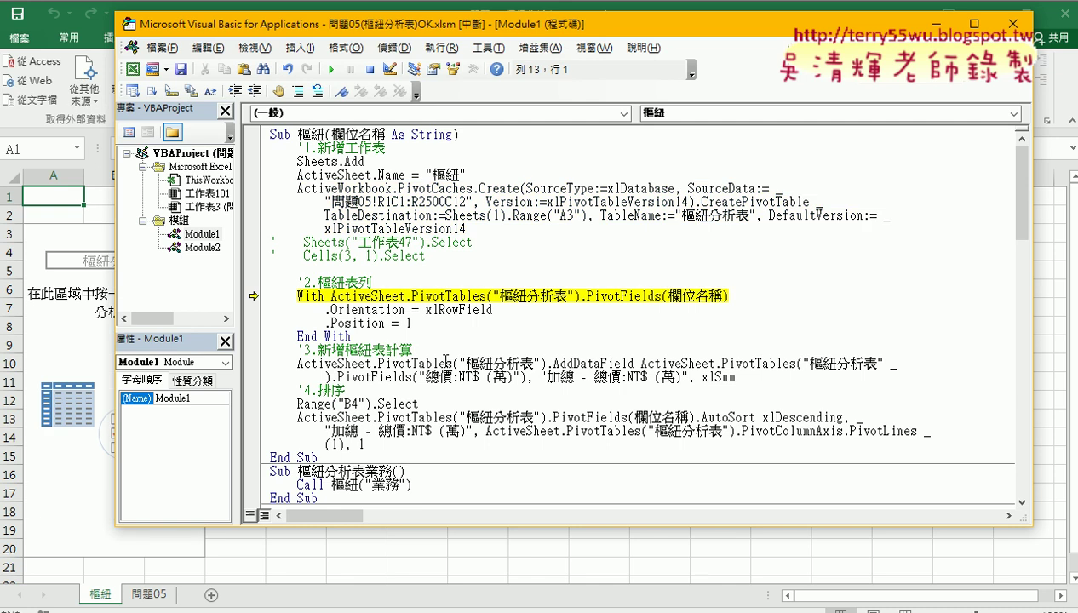
mouse_move(364, 143)
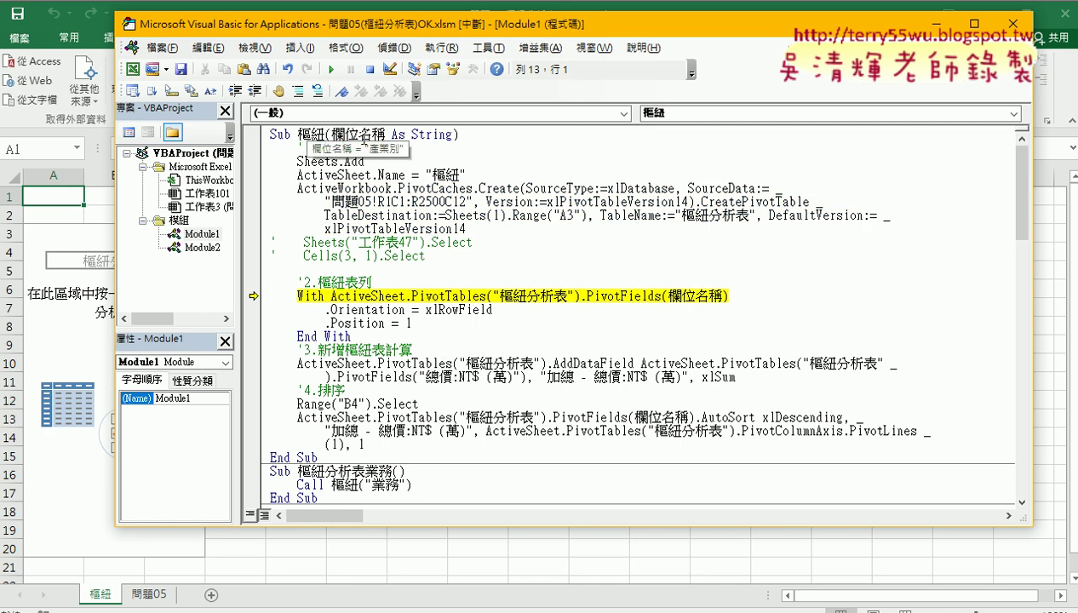
key(F8)
key(F8)
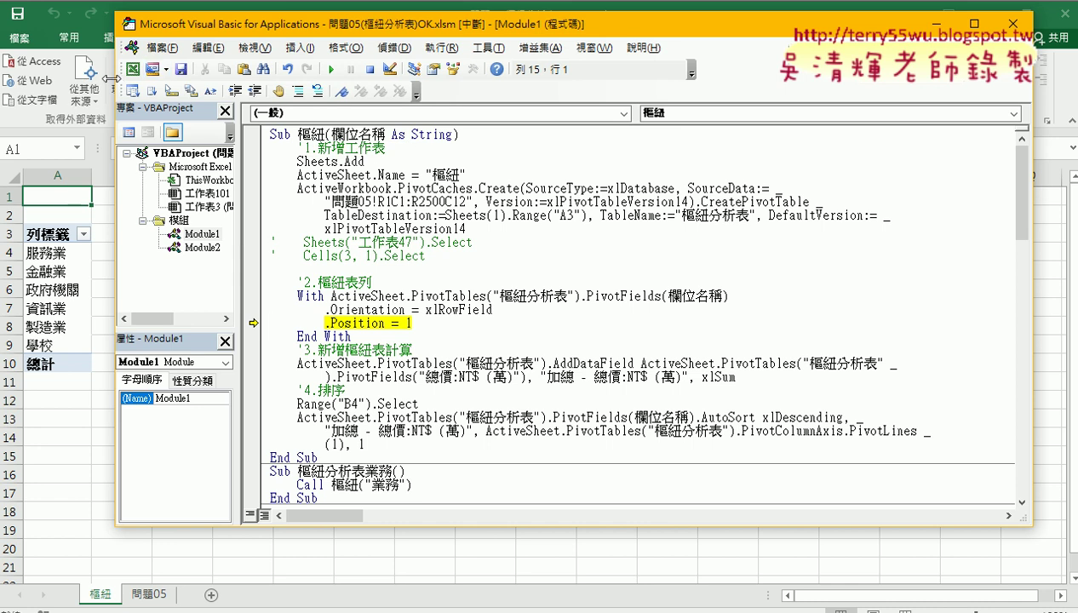
drag(111, 78, 282, 78)
key(F8)
key(F8)
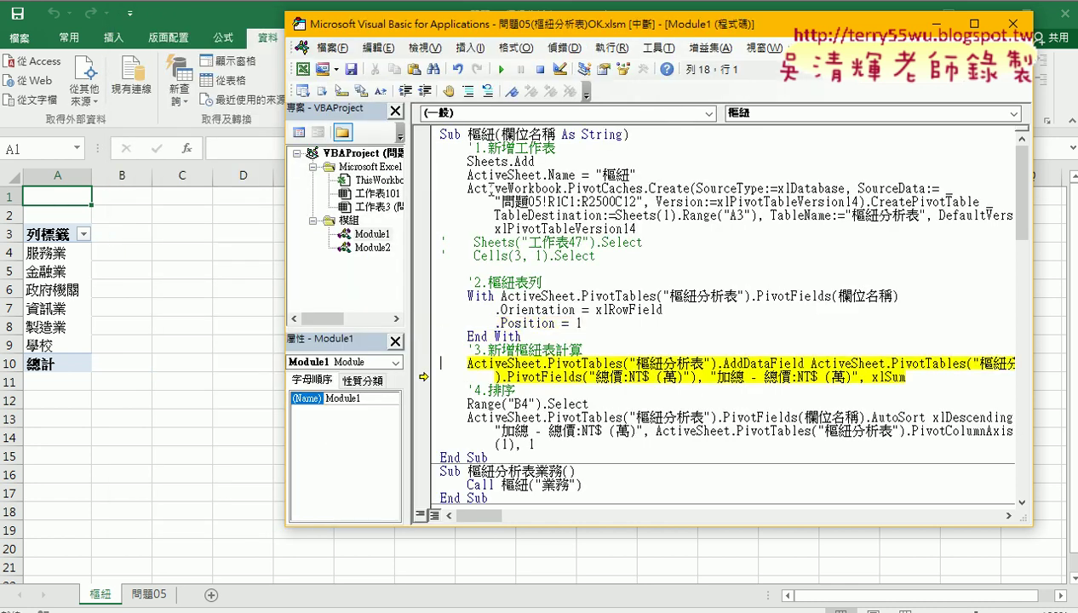
key(F8)
key(F8)
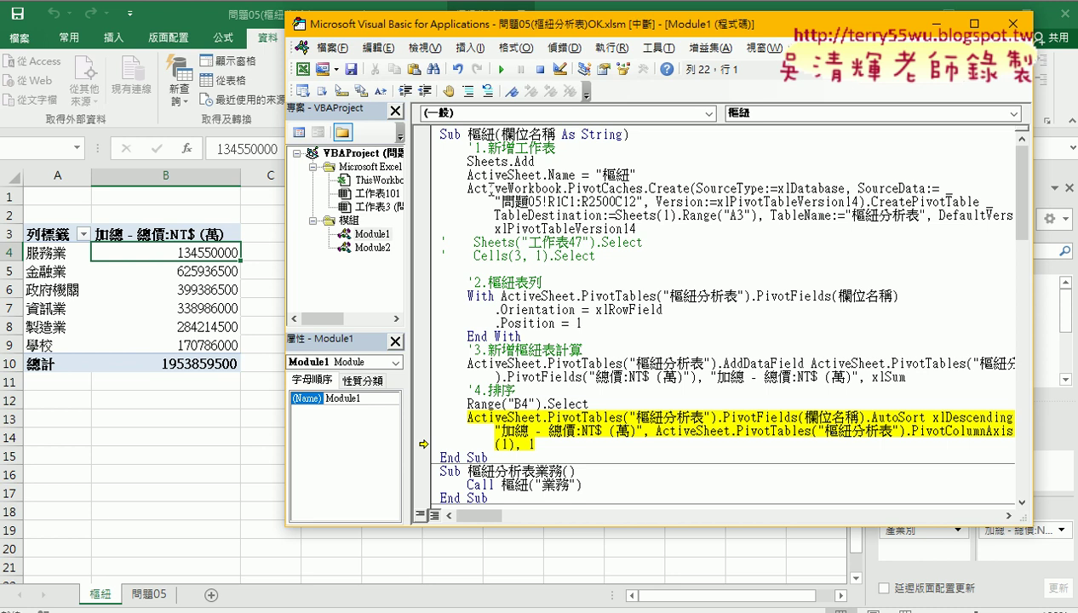
key(F8)
key(F8)
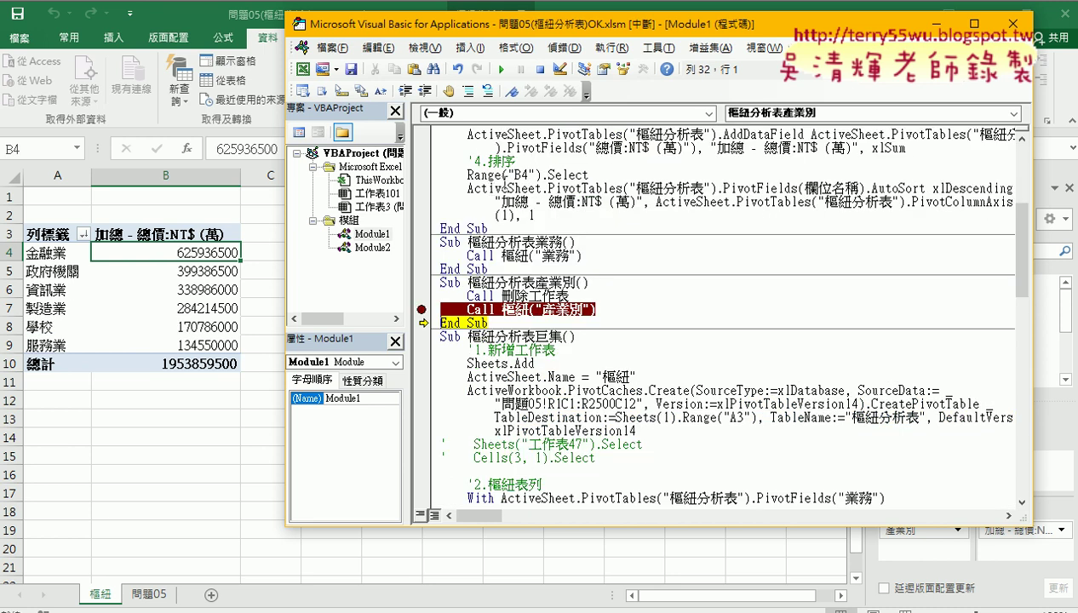
key(F8)
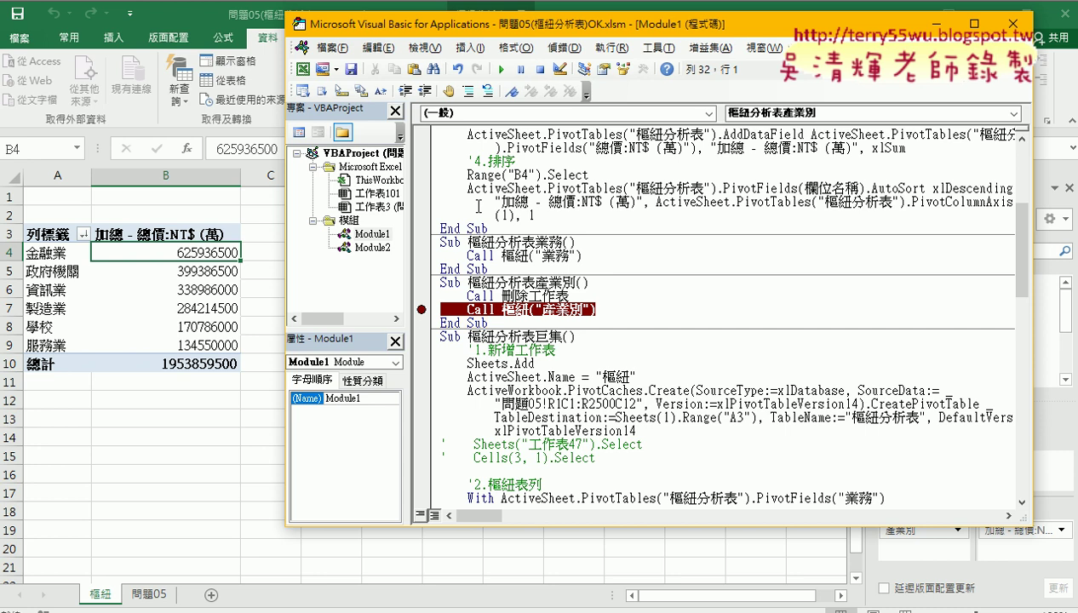
Run the 用樞紐分割工作表3 sheet-splitting procedure further down Module1.
scroll(478, 206, down, 4)
scroll(511, 255, down, 4)
scroll(590, 337, down, 6)
scroll(587, 337, down, 3)
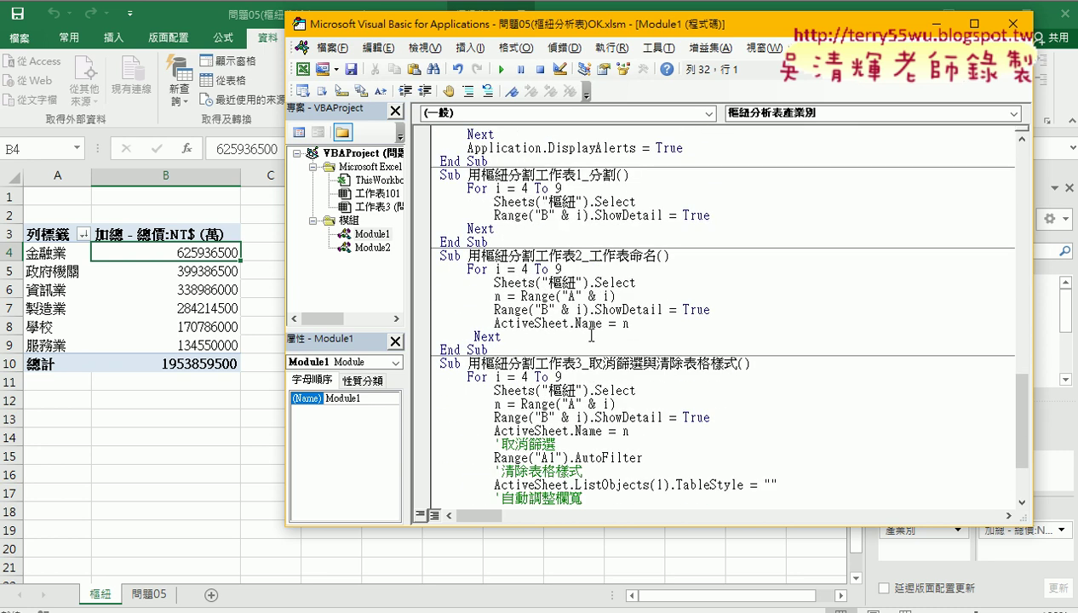
scroll(586, 332, down, 2)
scroll(622, 332, down, 1)
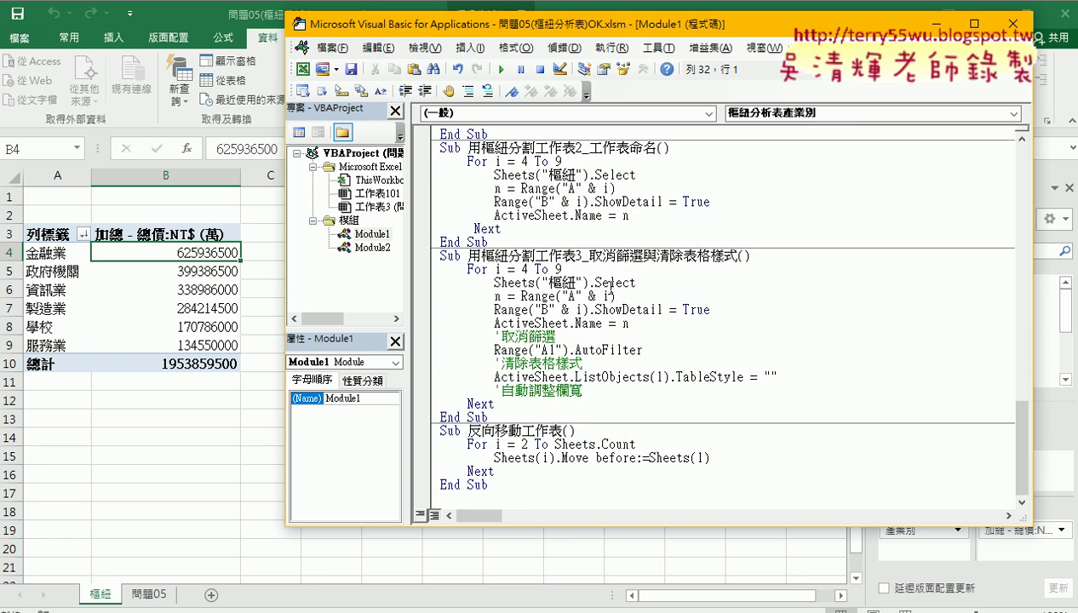
click(563, 269)
click(502, 69)
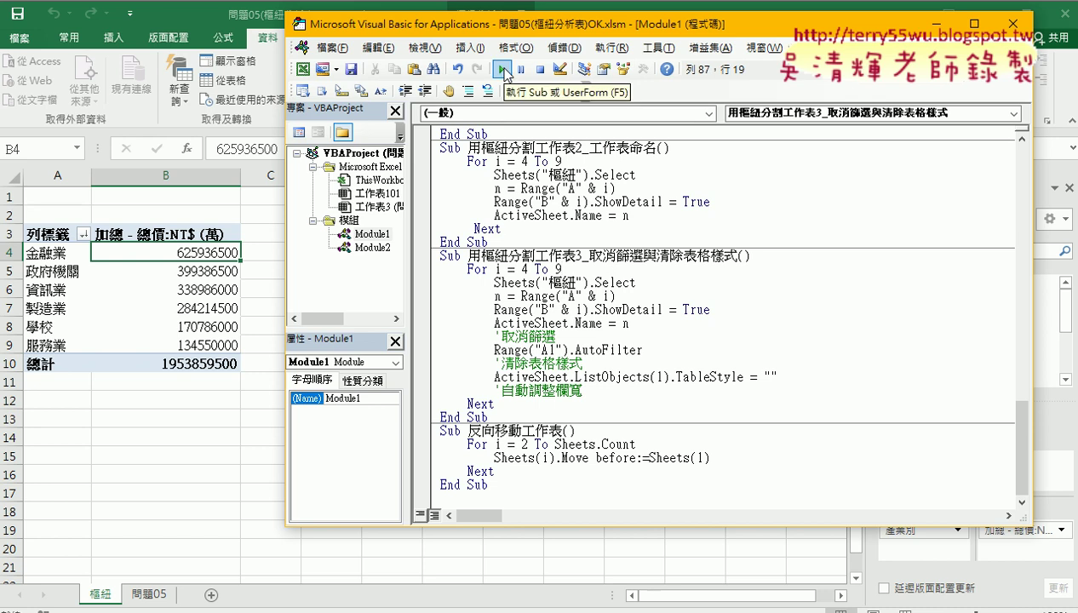
Use the 問題05 macro button and review the new sheets 金融業, 政府機關, 資訊業, 製造業, 學校, 服務業.
click(137, 597)
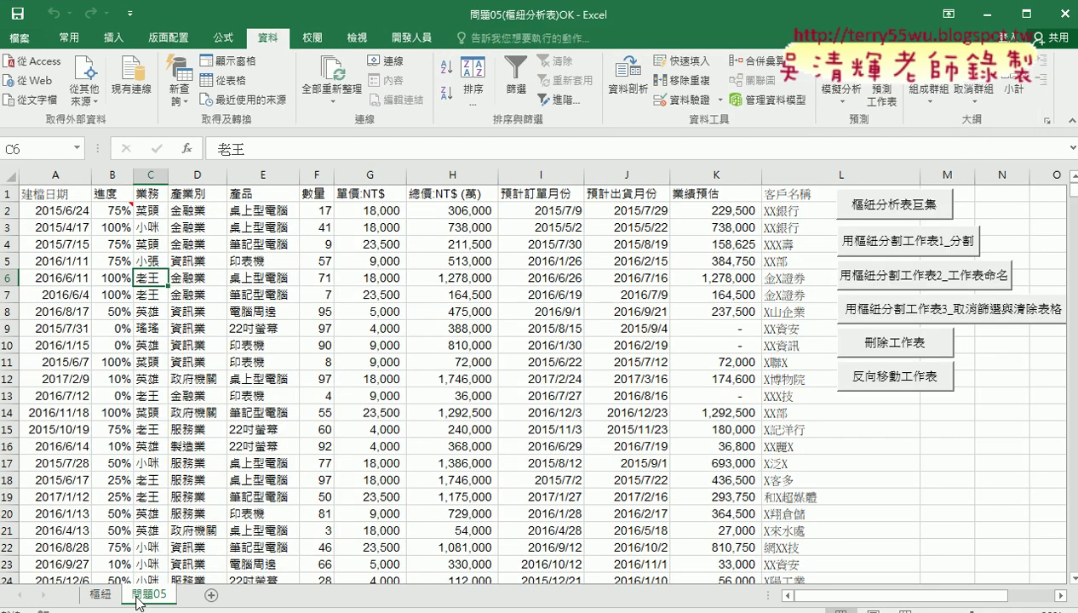
click(903, 315)
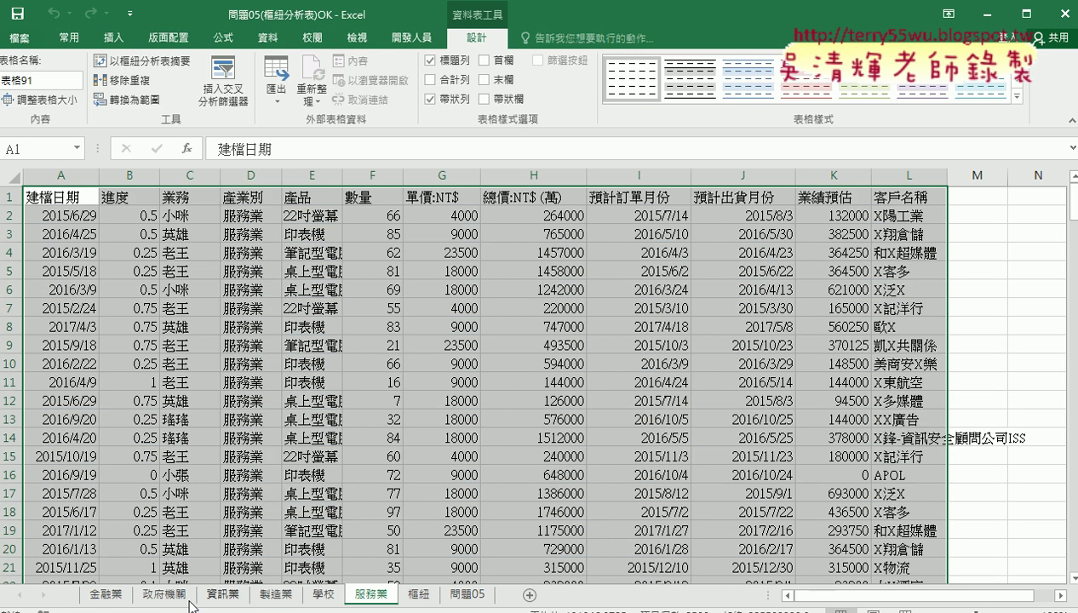
click(109, 595)
click(165, 596)
click(223, 595)
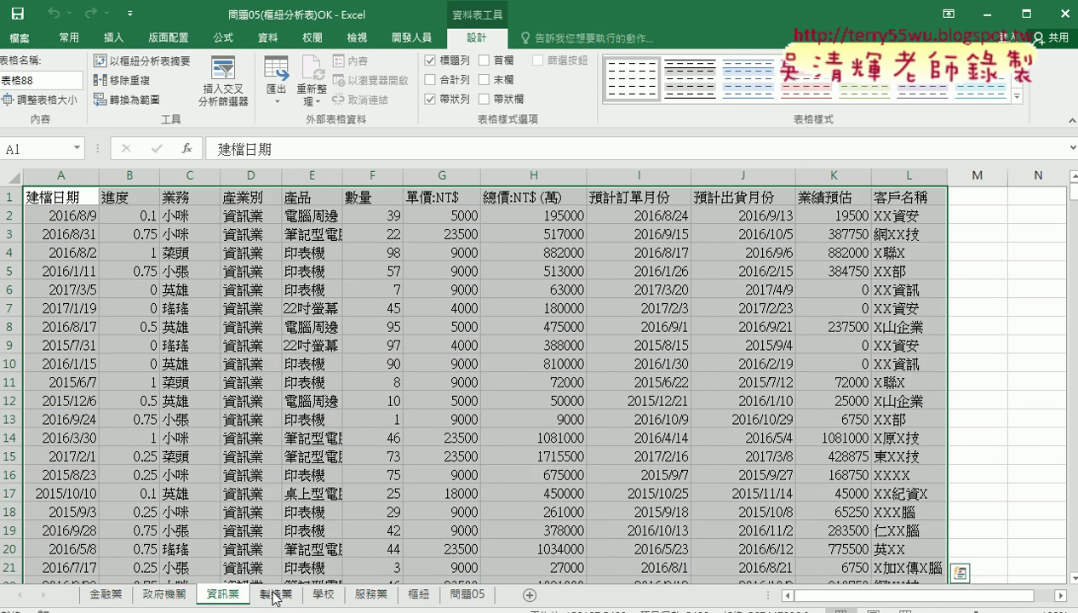
click(275, 595)
click(324, 595)
click(370, 595)
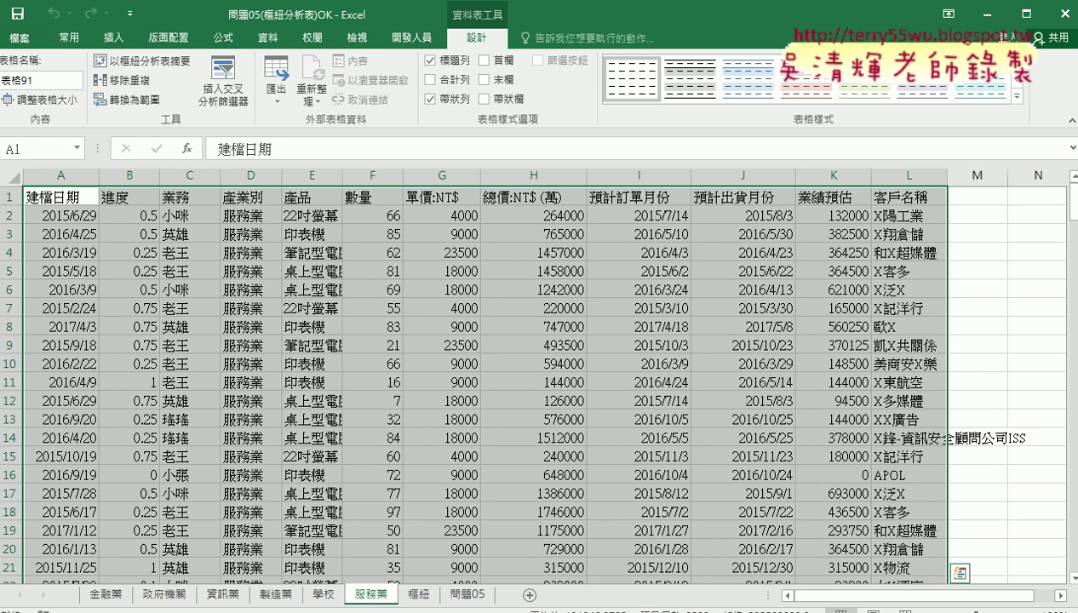
mouse_move(371, 611)
click(426, 511)
scroll(497, 366, up, 4)
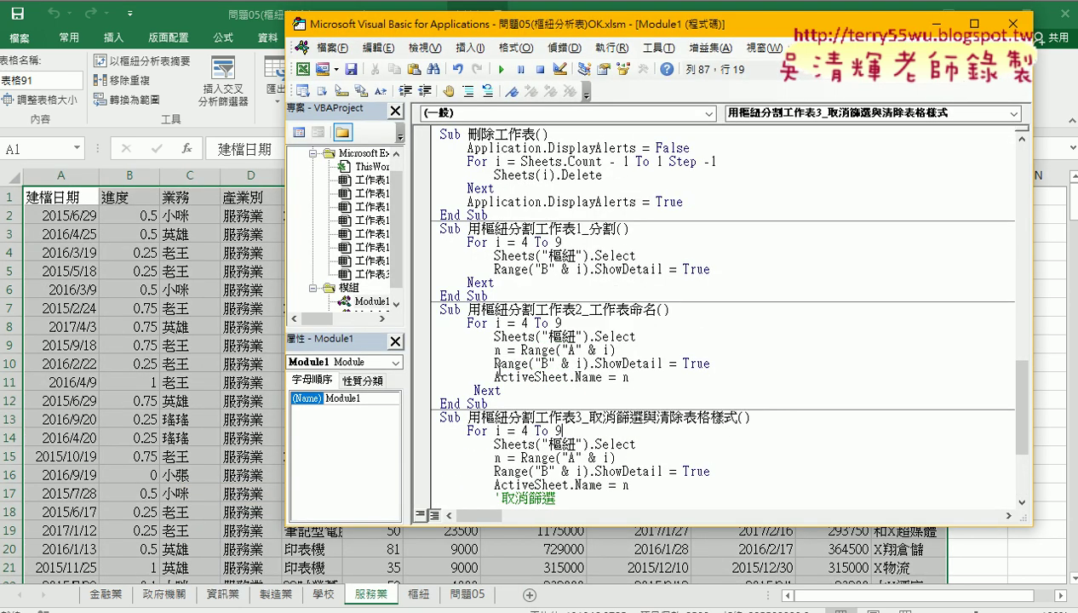
scroll(496, 366, up, 7)
scroll(496, 366, up, 4)
scroll(496, 366, up, 5)
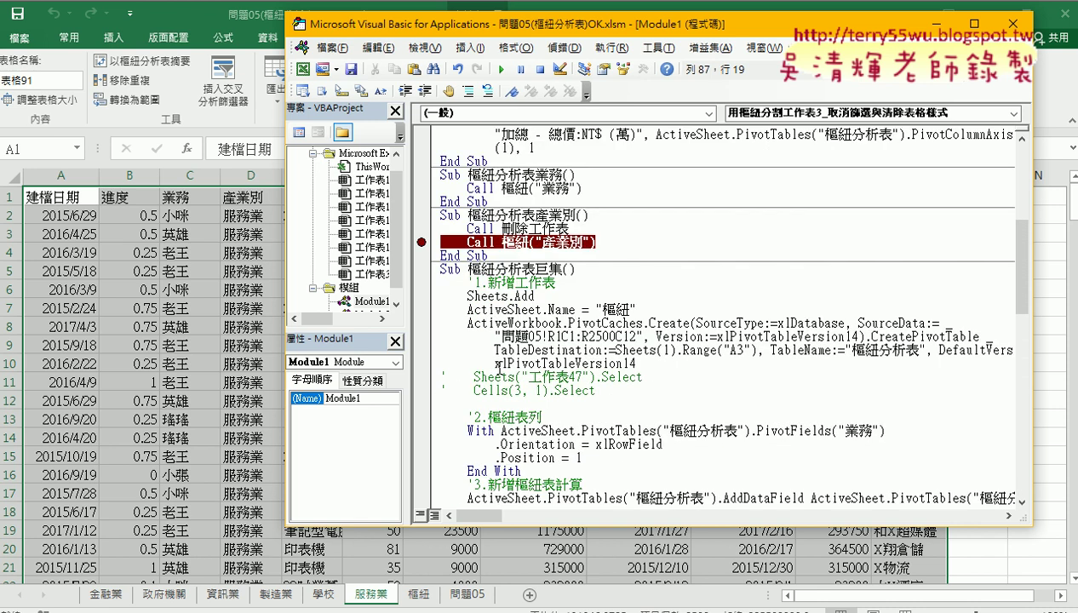
click(525, 278)
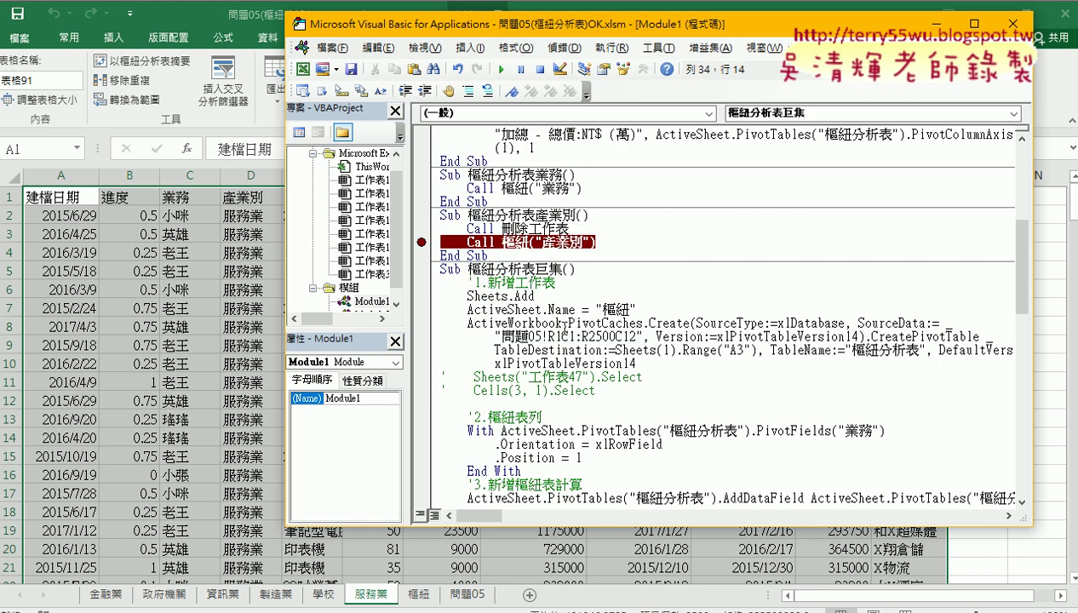
scroll(565, 326, up, 3)
scroll(565, 326, up, 2)
scroll(565, 326, up, 2)
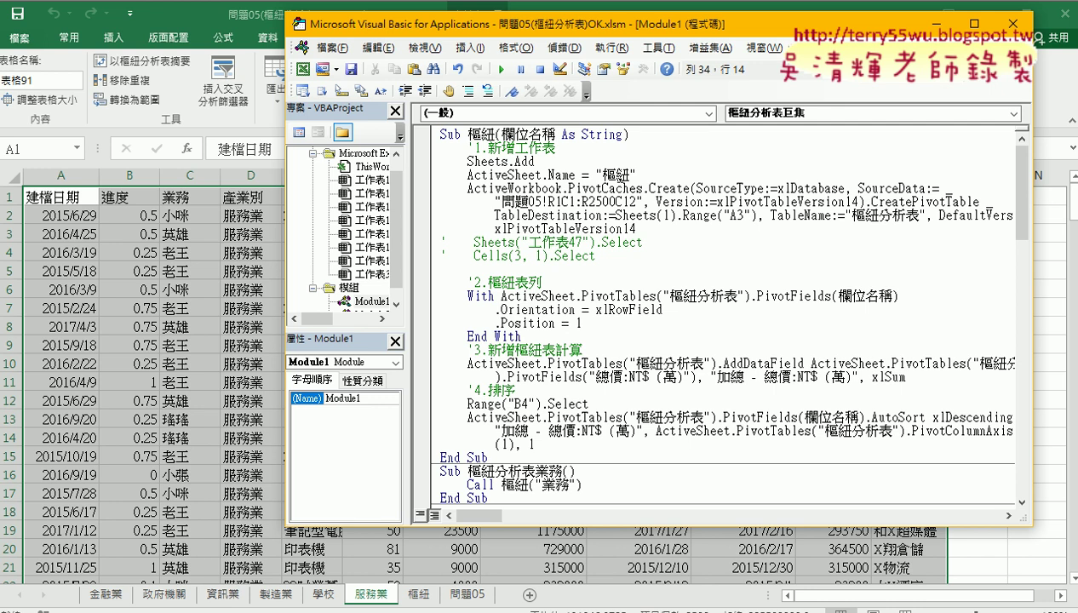
drag(501, 134, 621, 133)
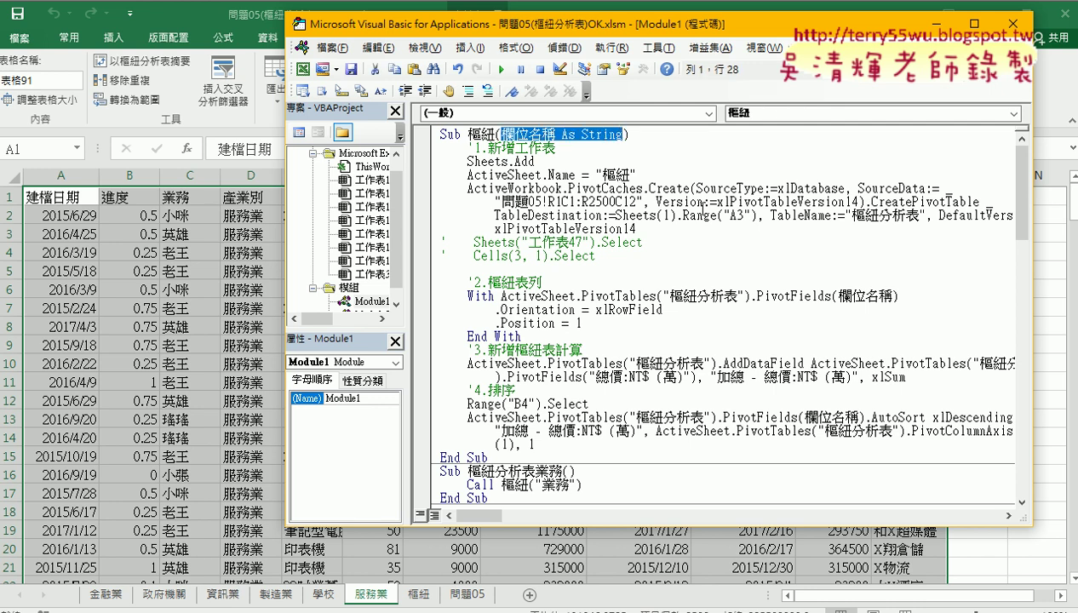
drag(839, 296, 892, 295)
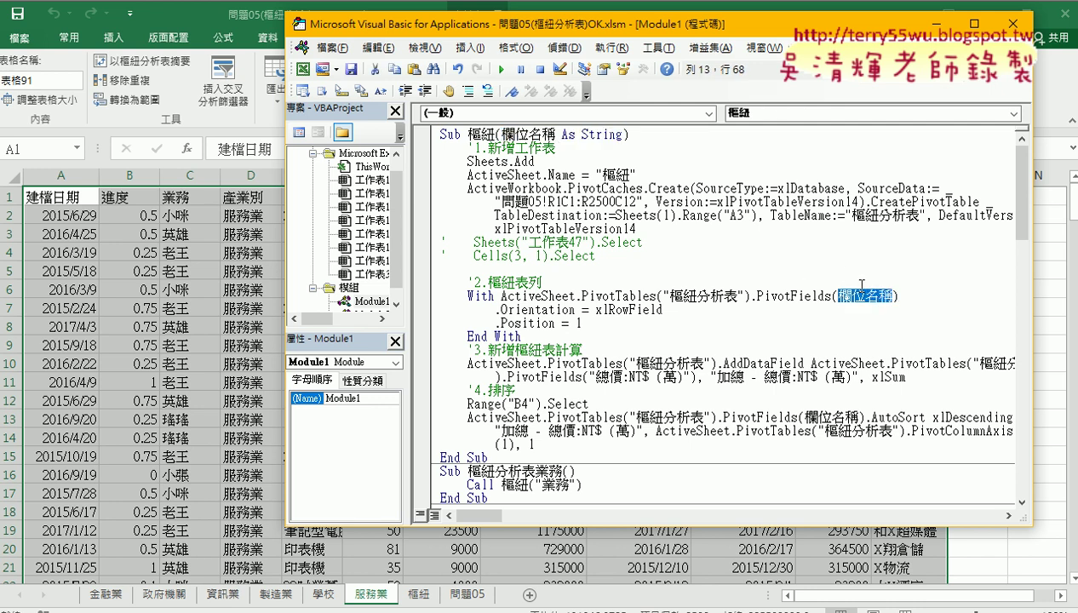